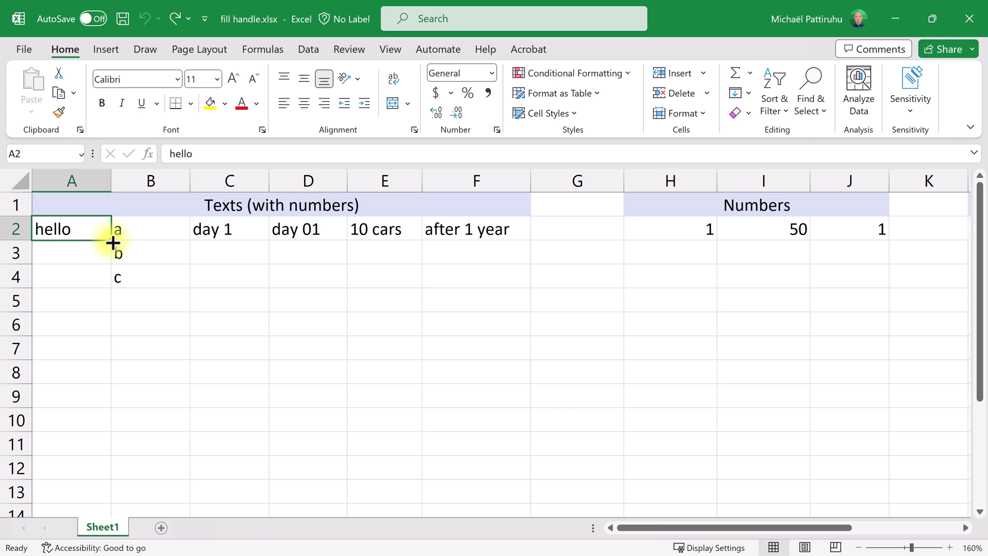
- Copy hello down column A to row 11, then copy the single value a down column B
left_click_drag(113, 243, 103, 452)
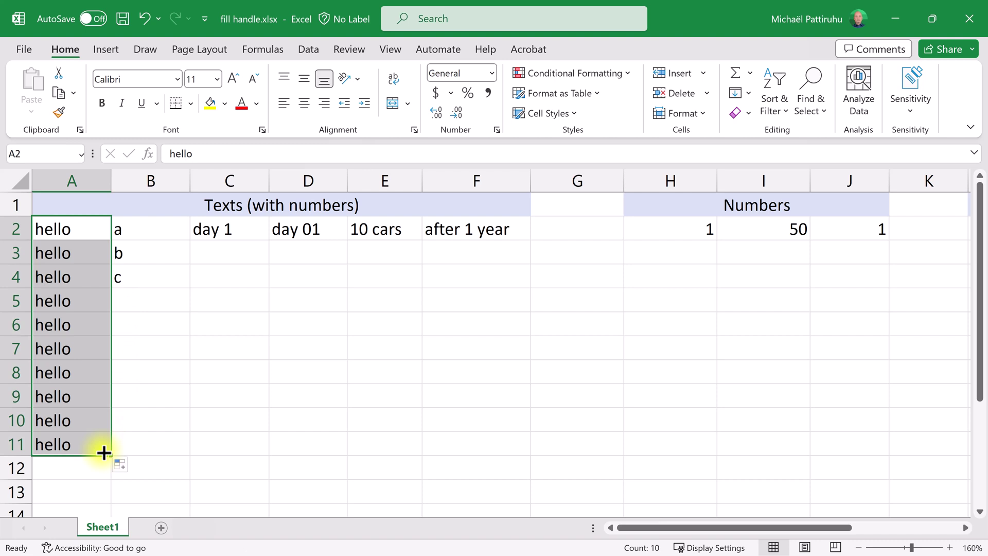
left_click_drag(144, 228, 140, 269)
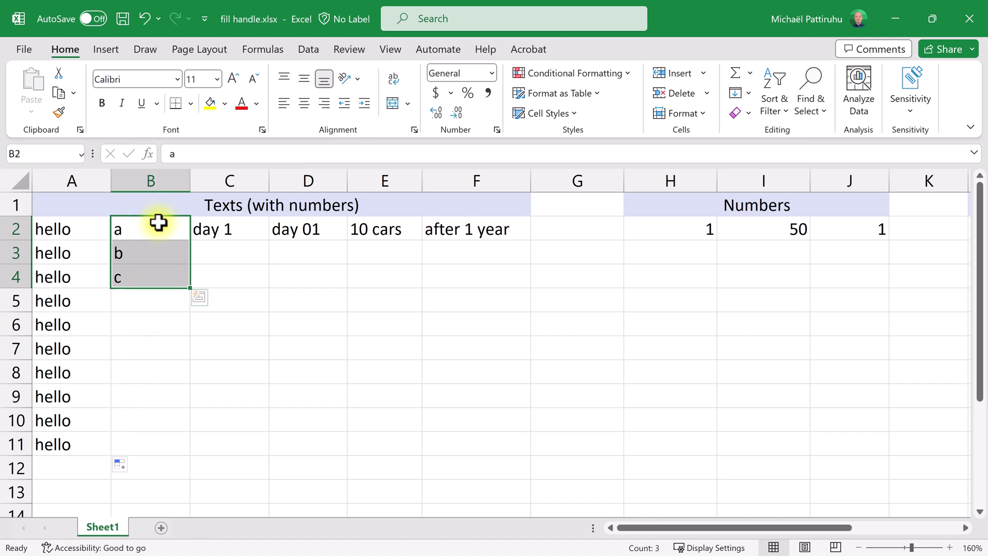
left_click_drag(143, 297, 133, 416)
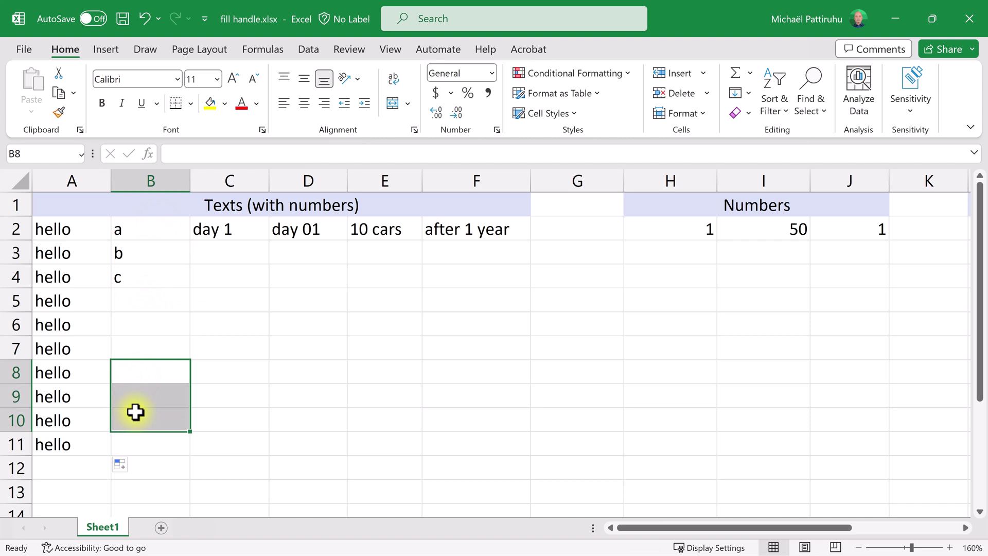
left_click(144, 233)
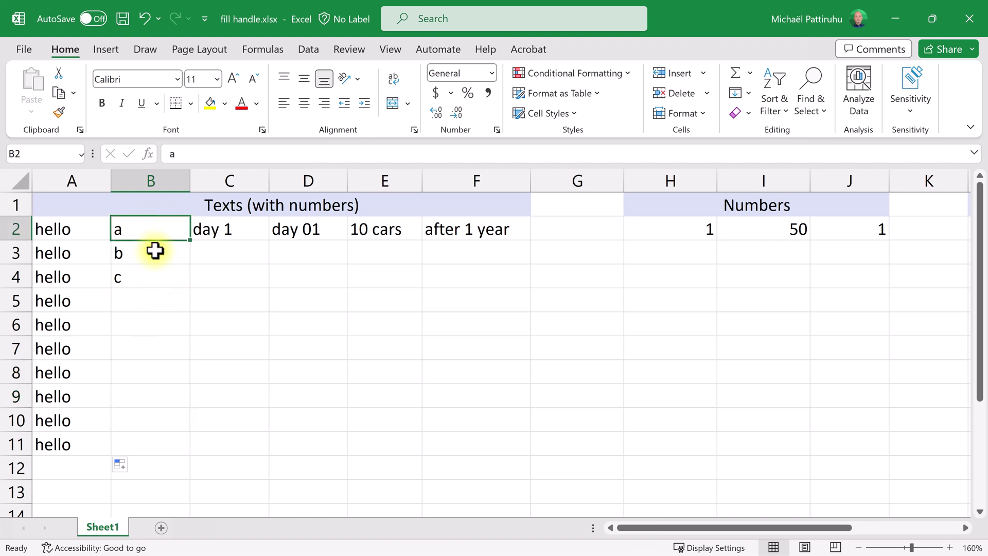
left_click_drag(192, 243, 206, 450)
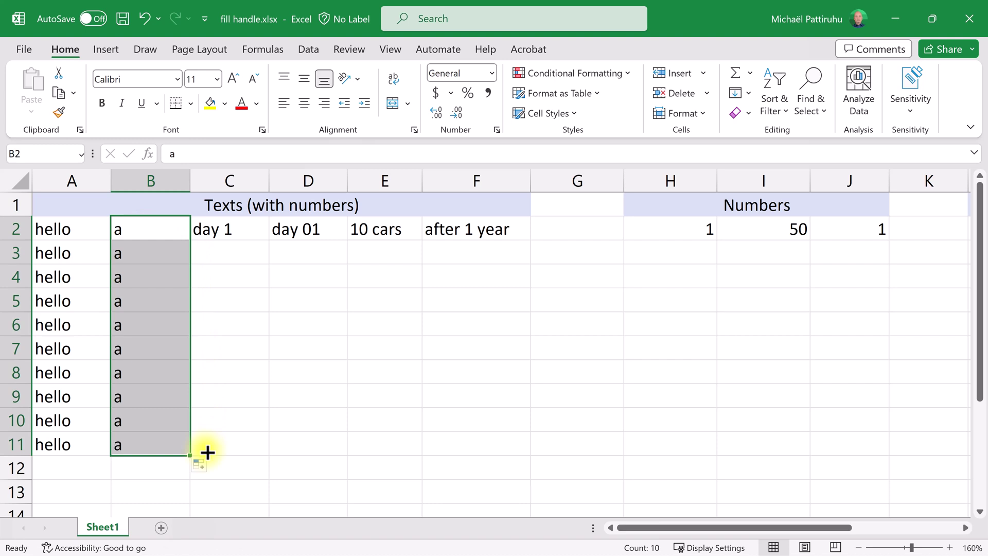
- Undo the single-value fill and repeat the a, b, c pattern down column B to row 11
left_click(143, 26)
left_click_drag(159, 227, 159, 285)
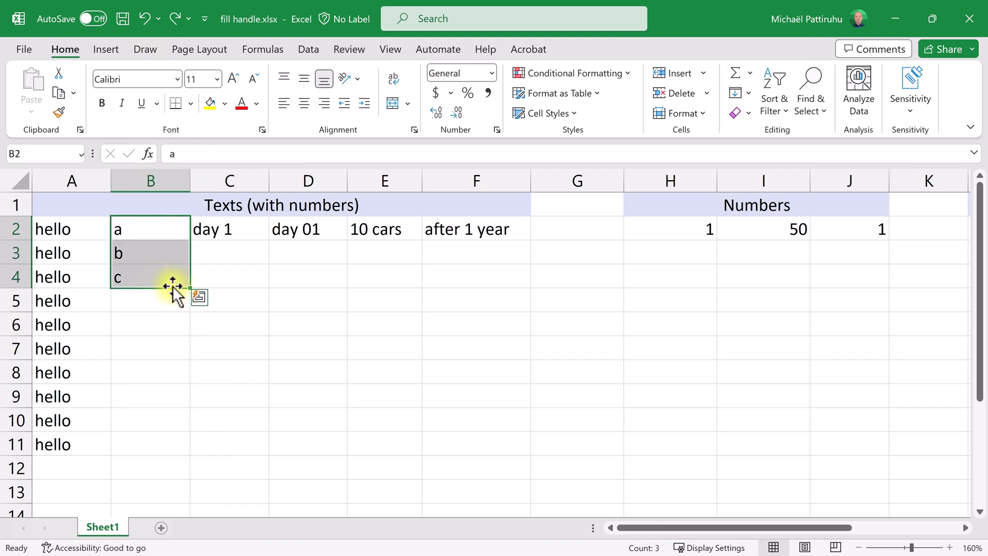
left_click_drag(191, 288, 194, 453)
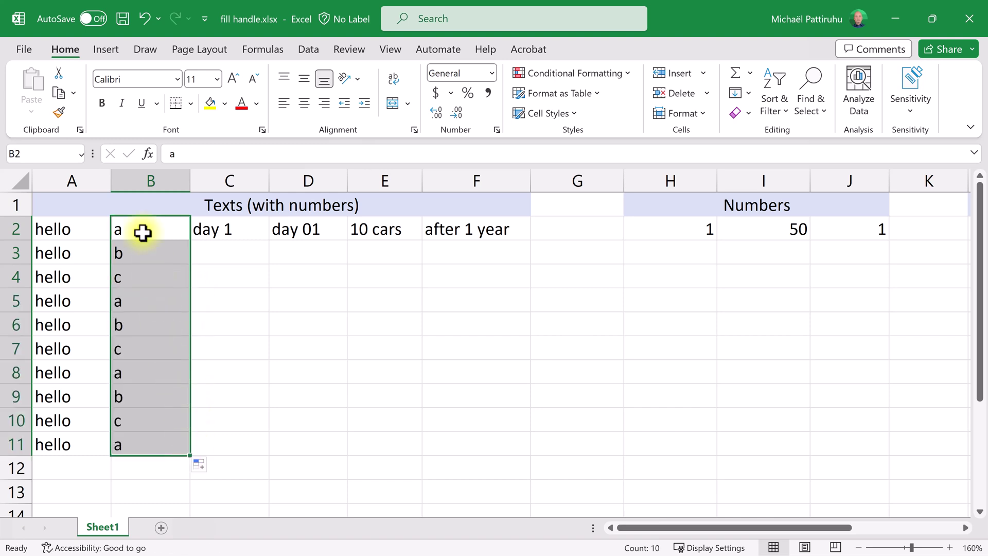
left_click_drag(142, 232, 141, 420)
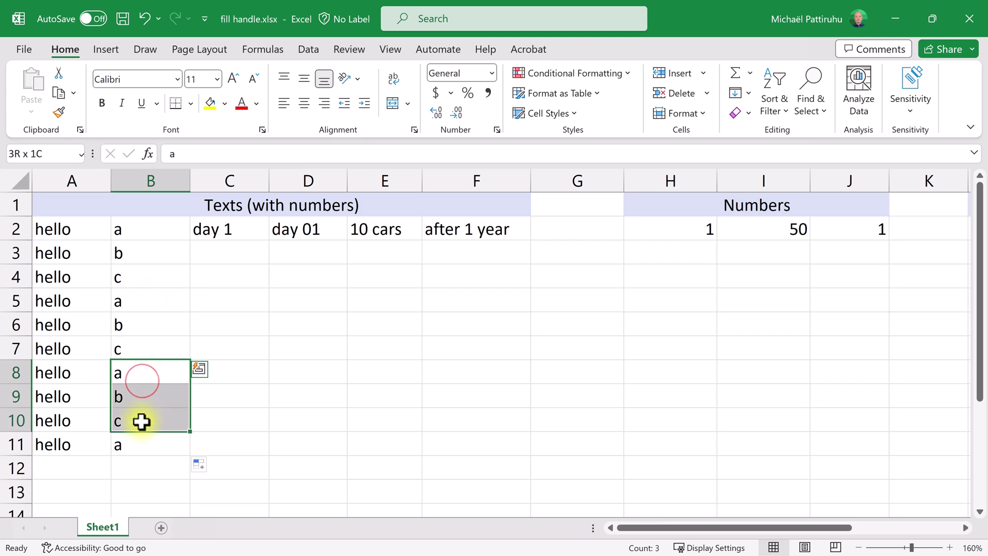
- Extend day 1 down column C to row 11 as day 2 through day 10
left_click(245, 230)
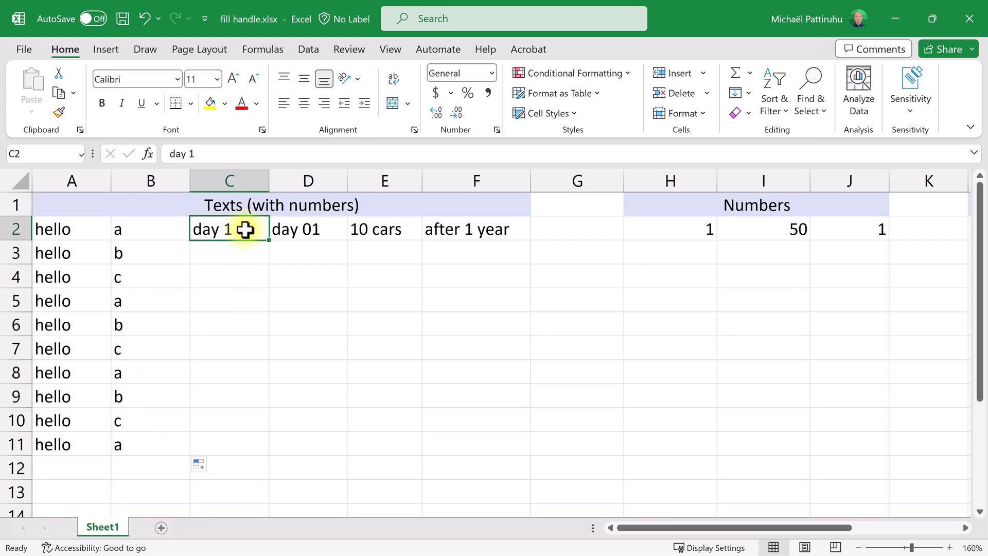
left_click_drag(245, 230, 232, 445)
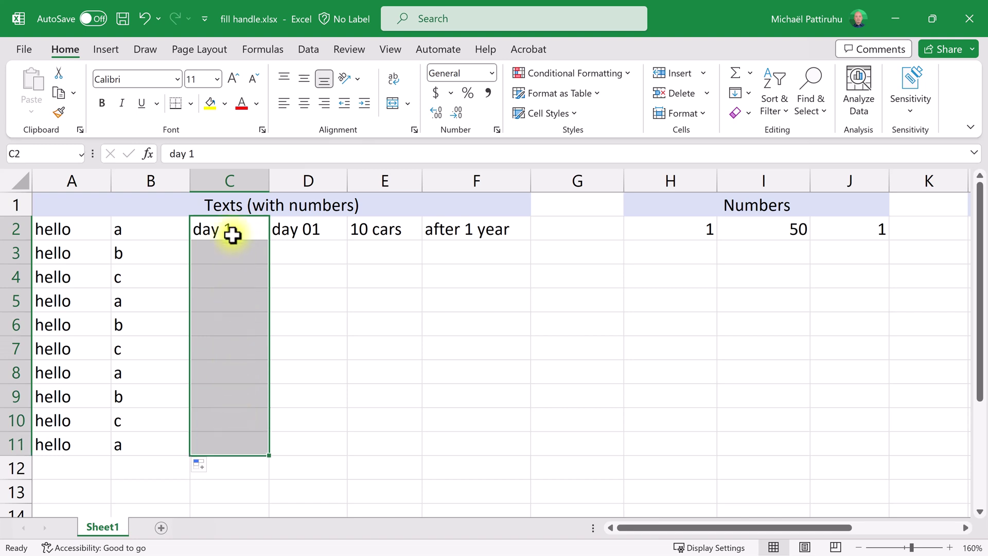
left_click(232, 232)
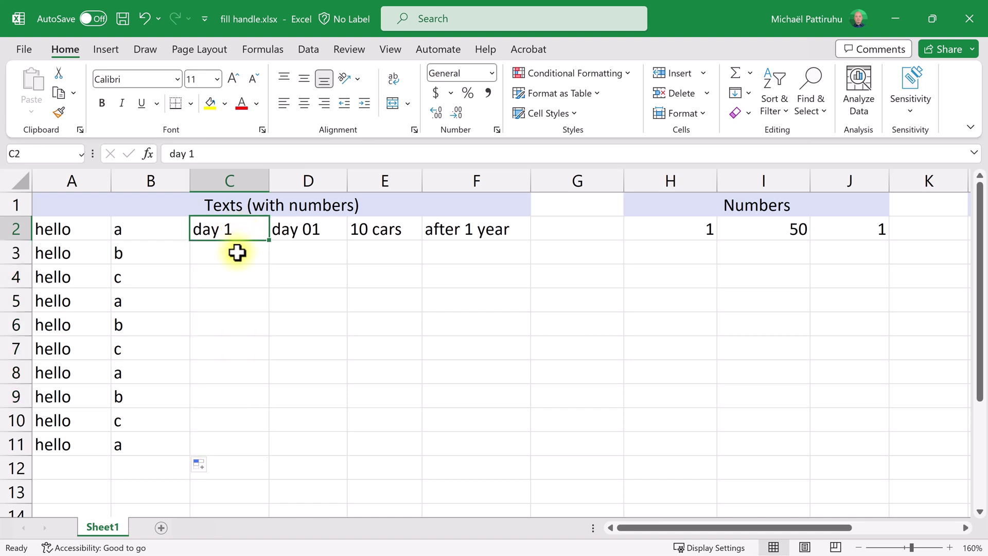
left_click(237, 253)
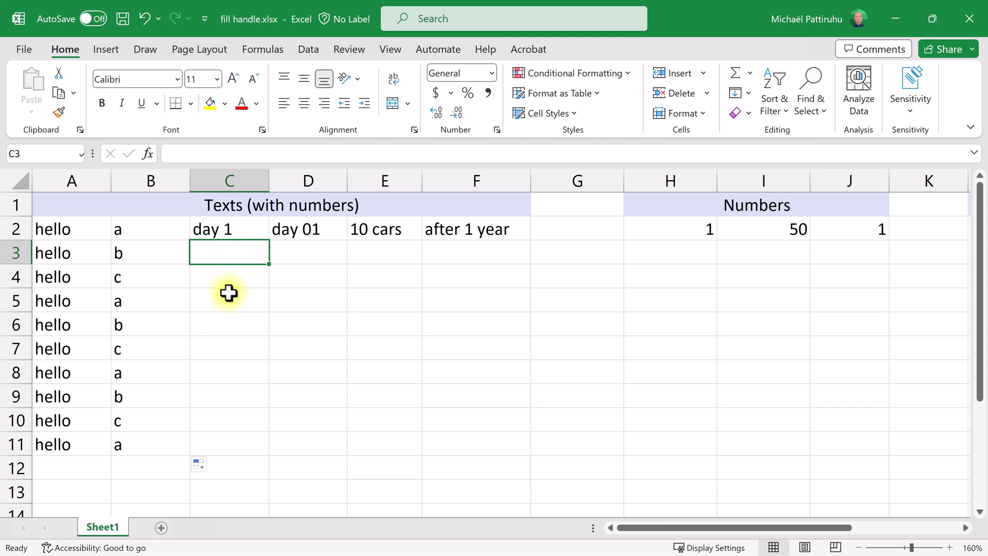
left_click(236, 227)
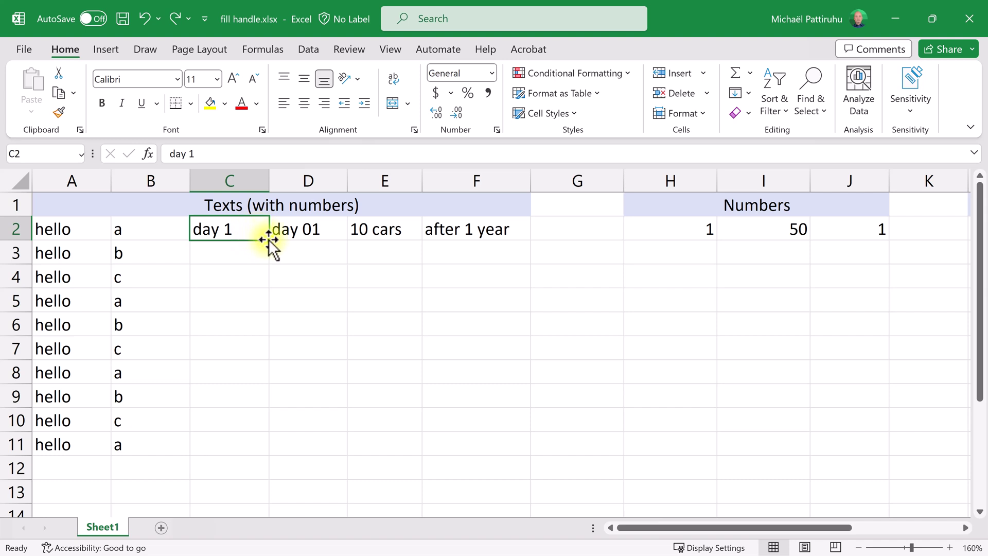
left_click_drag(270, 242, 269, 451)
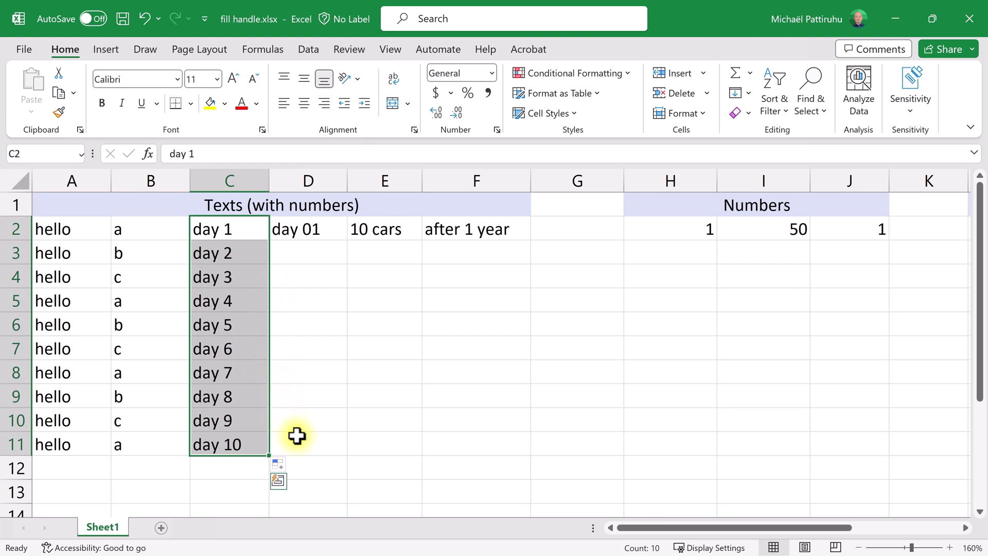
- Try Copy Cells in Auto Fill Options, then switch back to Fill Series
left_click(283, 466)
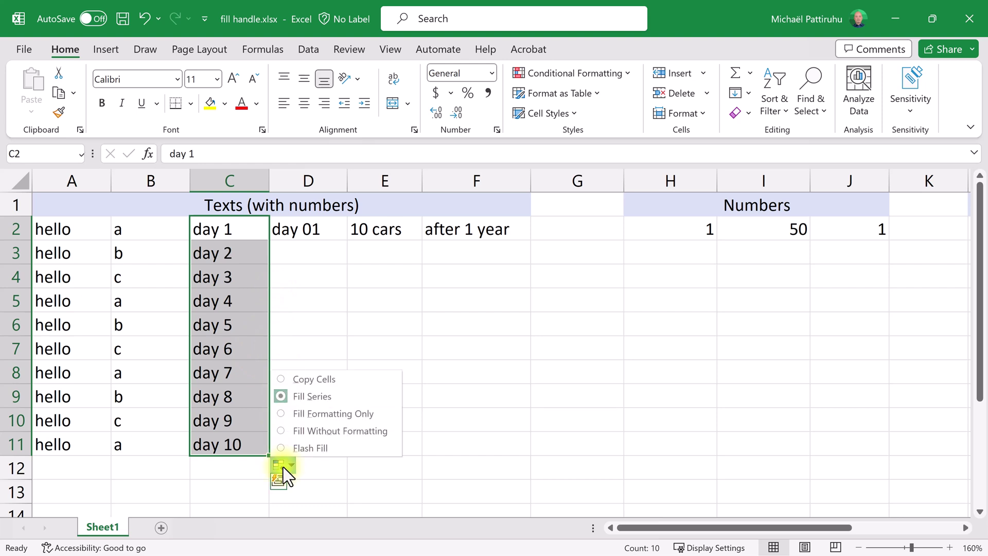
left_click(296, 384)
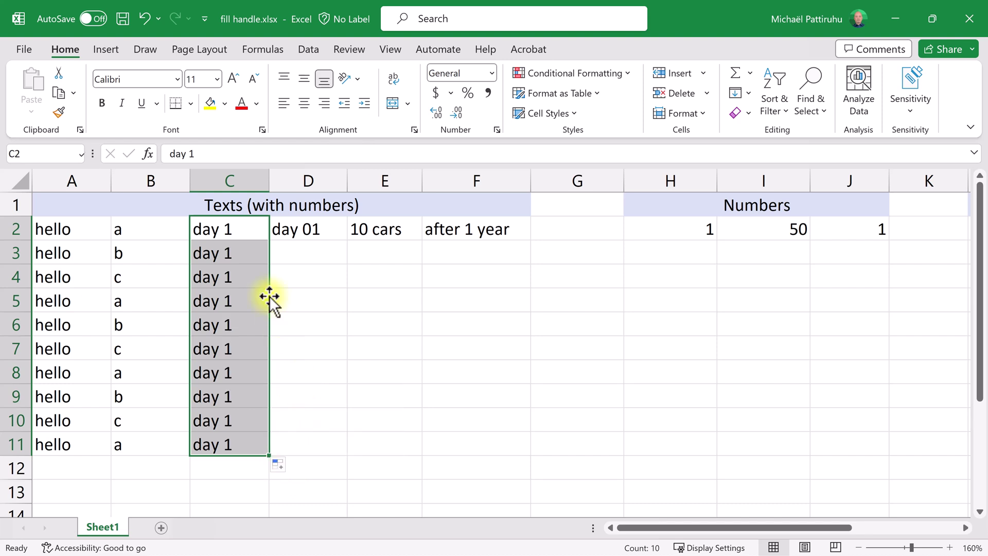
left_click(278, 465)
left_click(301, 396)
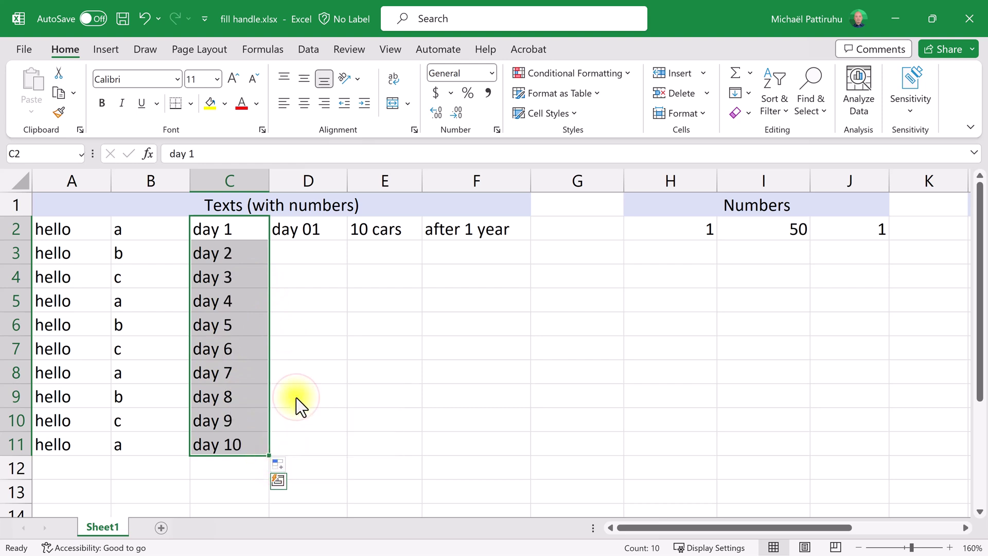
left_click(311, 233)
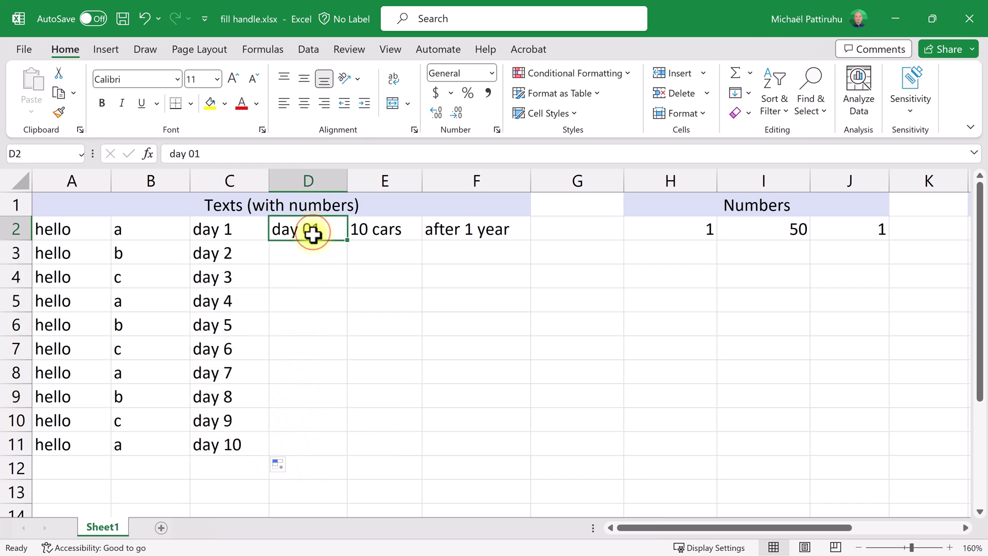
- Auto-fill day 01 down column D to day 10, keeping leading zeros, and check the values
double_click(349, 242)
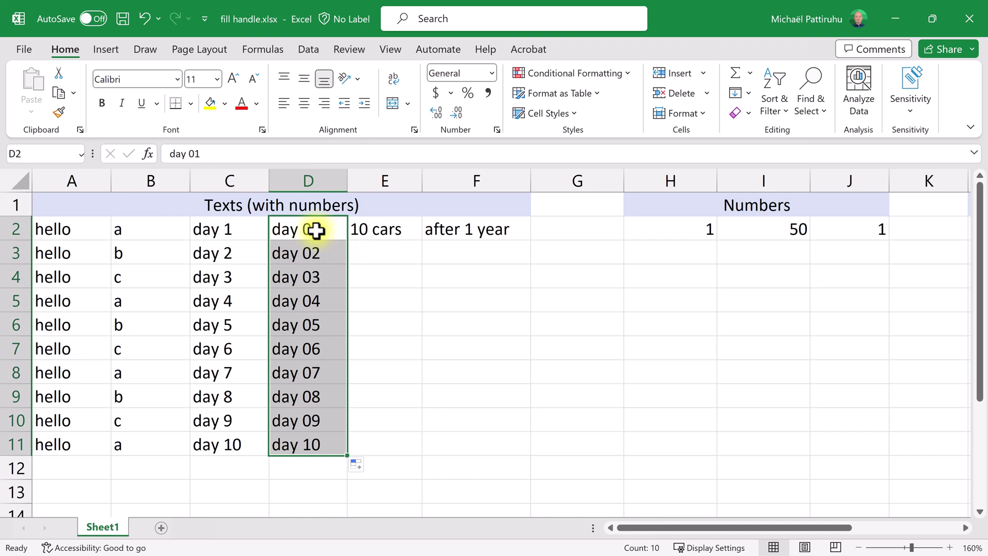
left_click_drag(238, 229, 236, 444)
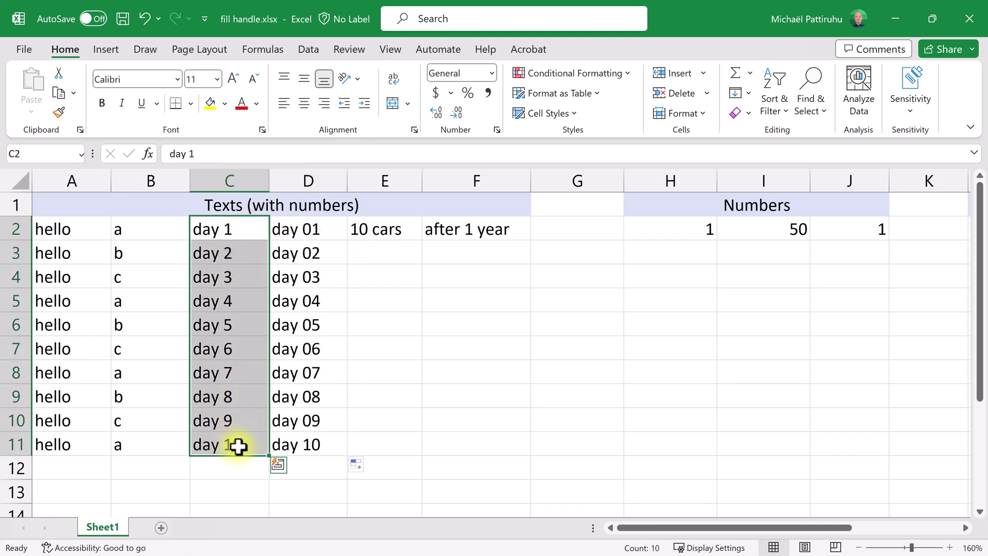
left_click(328, 228)
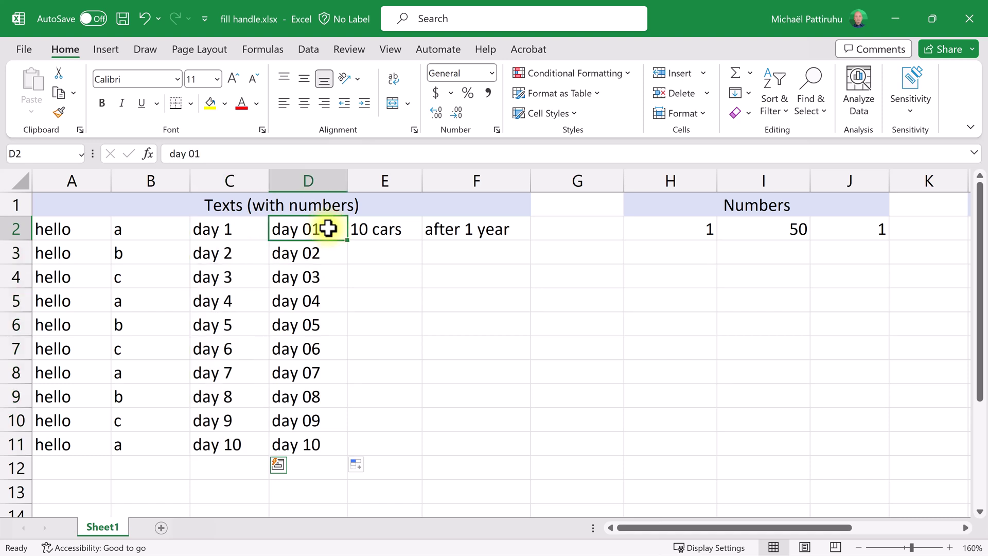
left_click_drag(328, 228, 307, 443)
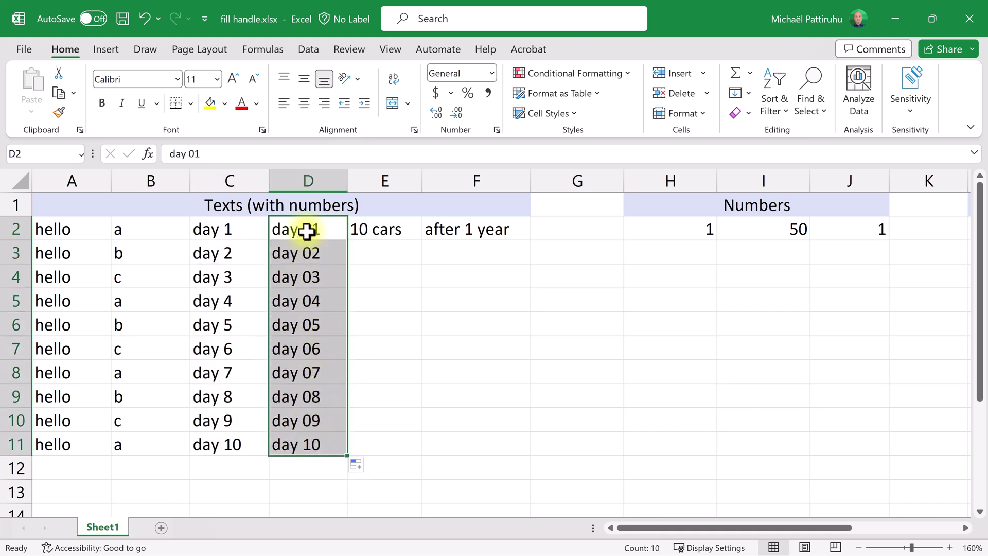
left_click(326, 229)
left_click(326, 252)
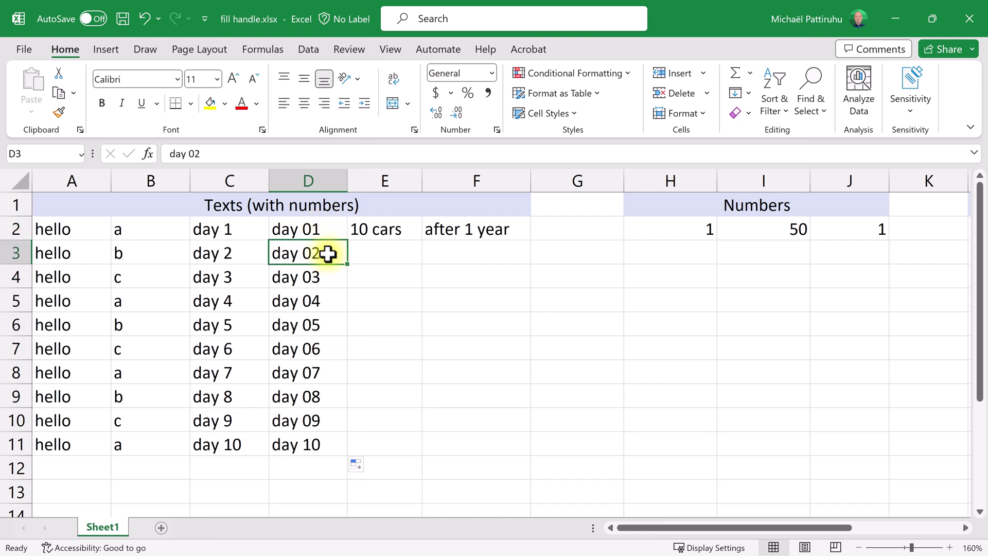
left_click(326, 442)
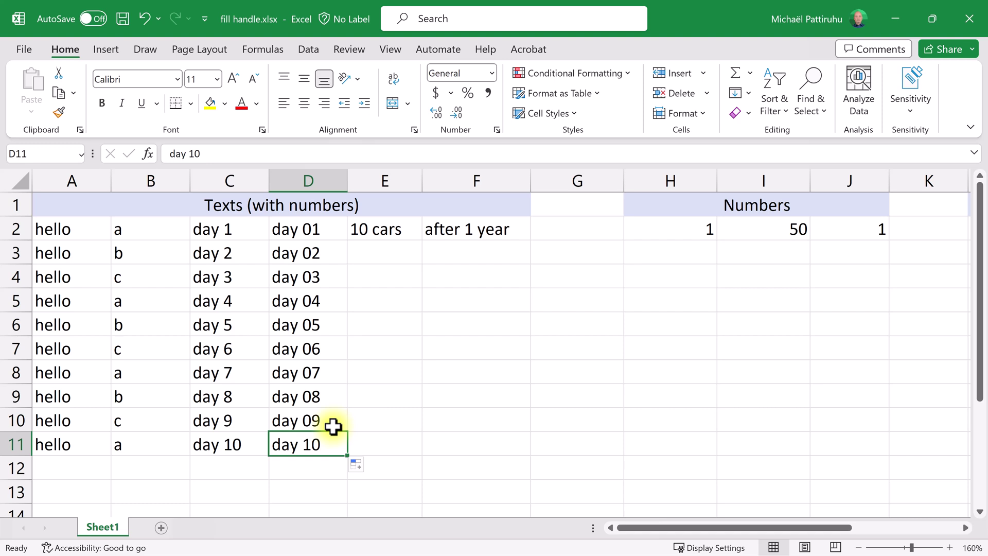
left_click(384, 229)
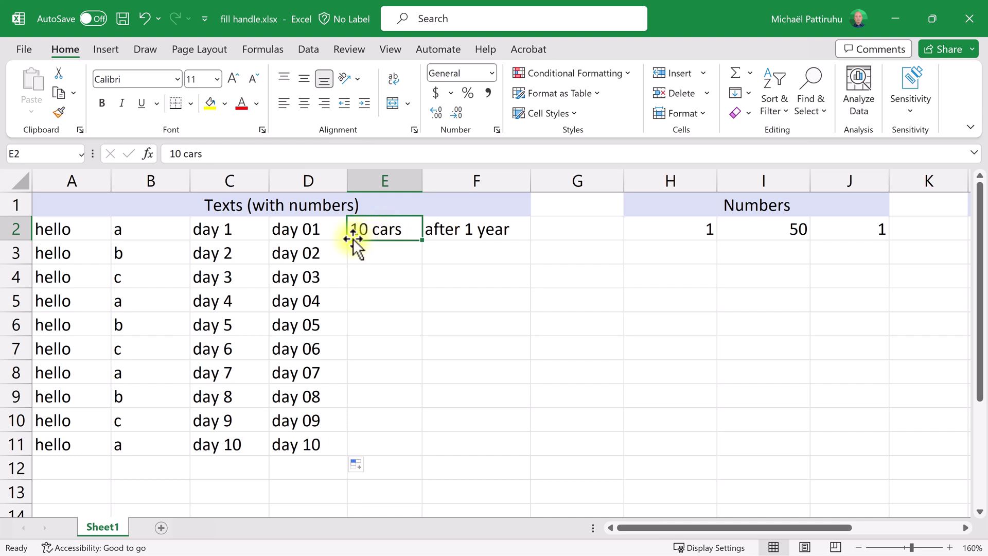
- Auto-fill 10 cars down column E to 19 cars in row 11
double_click(421, 240)
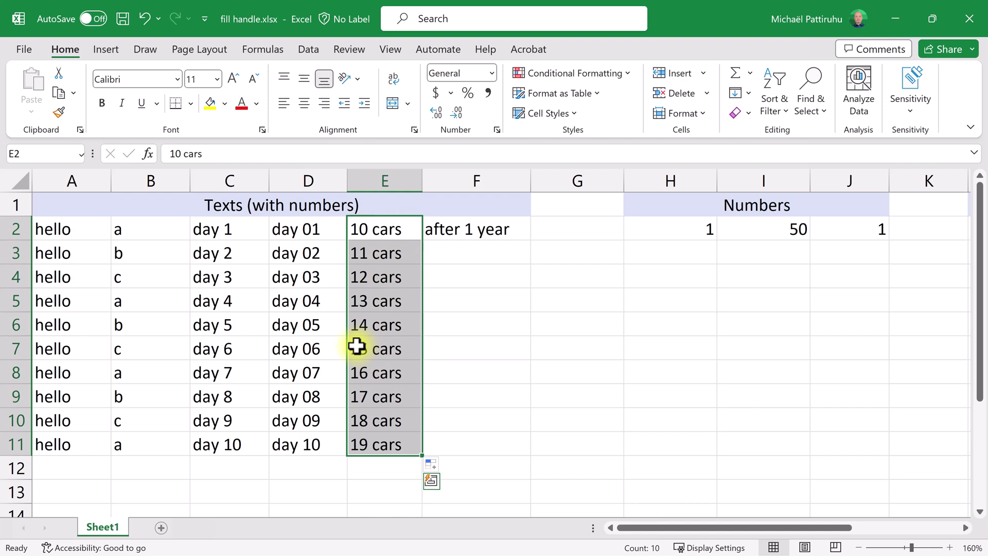
left_click_drag(232, 227, 315, 447)
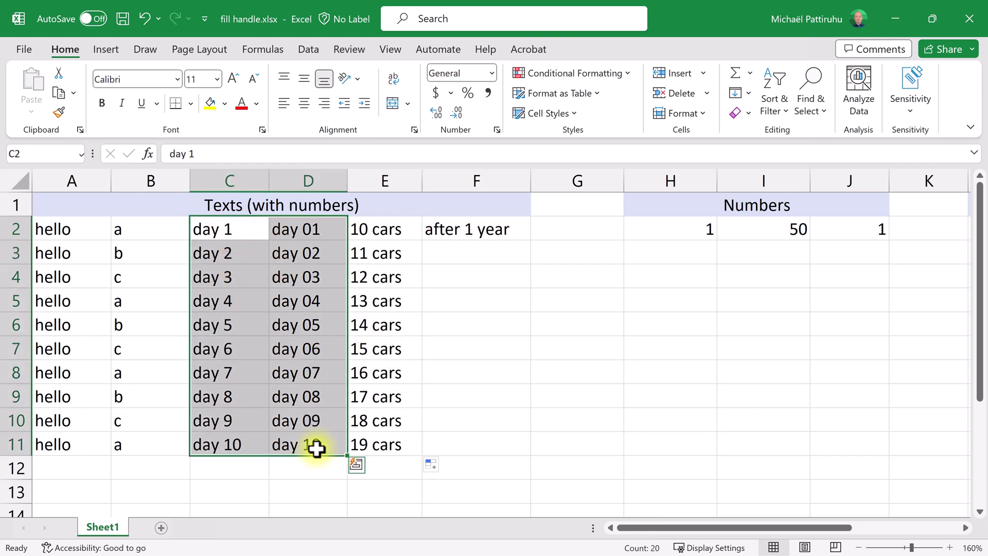
left_click(458, 230)
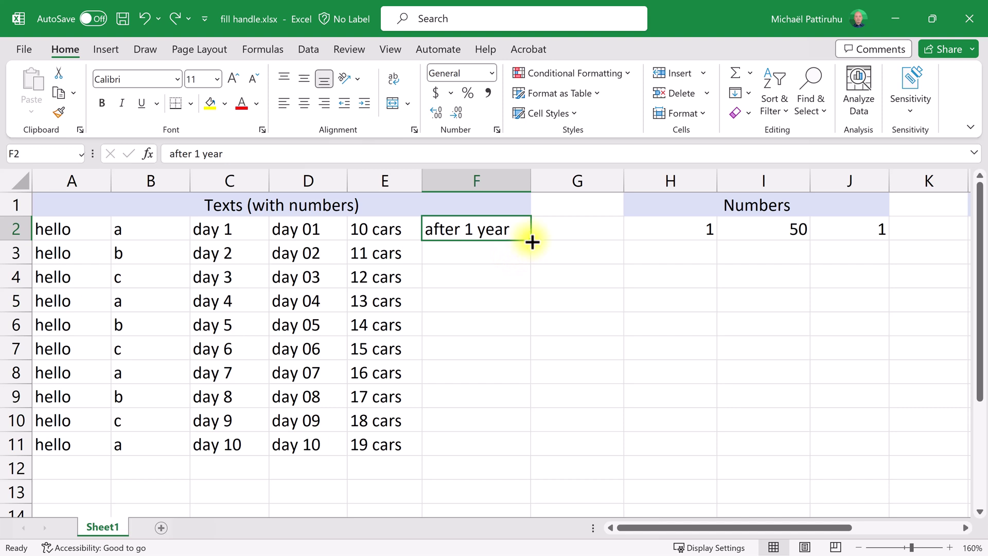
- Reword F2 to 'after year 1' and auto-fill column F down to after year 10
double_click(531, 240)
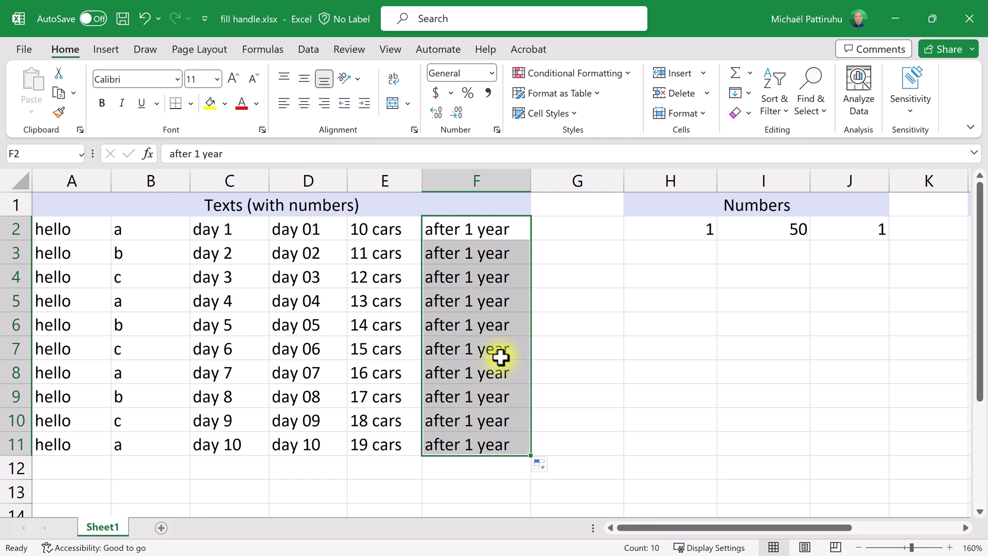
left_click(445, 229)
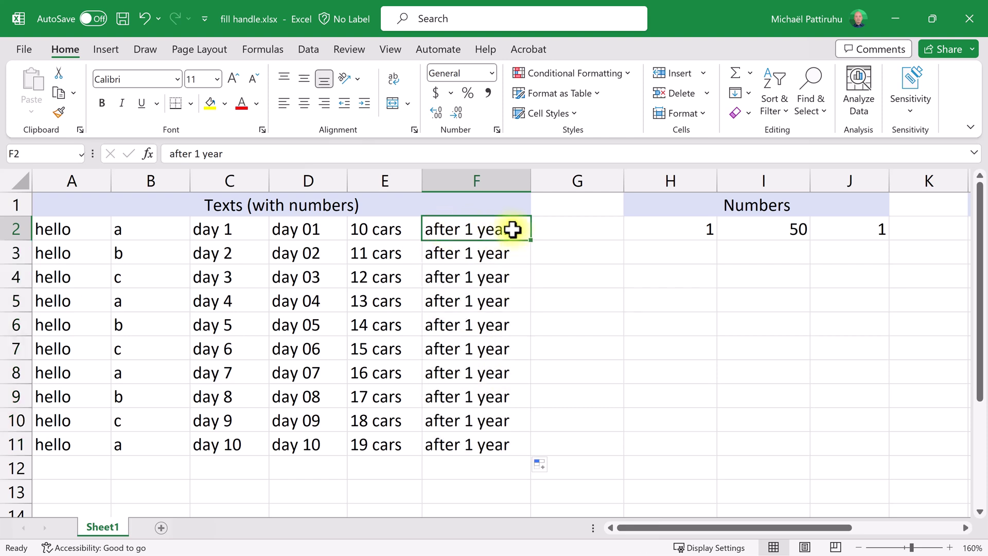
double_click(474, 229)
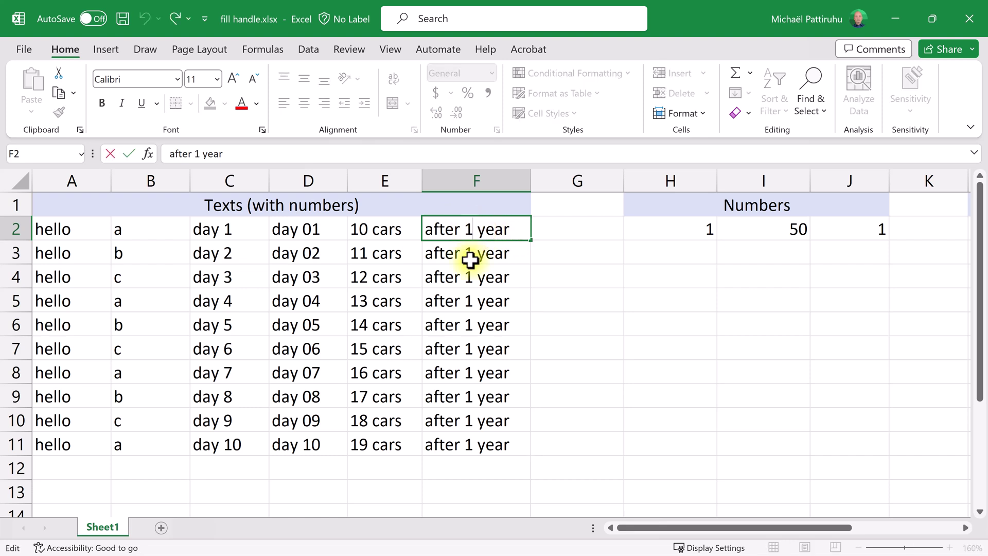
key("BackSpace")
key("BackSpace")
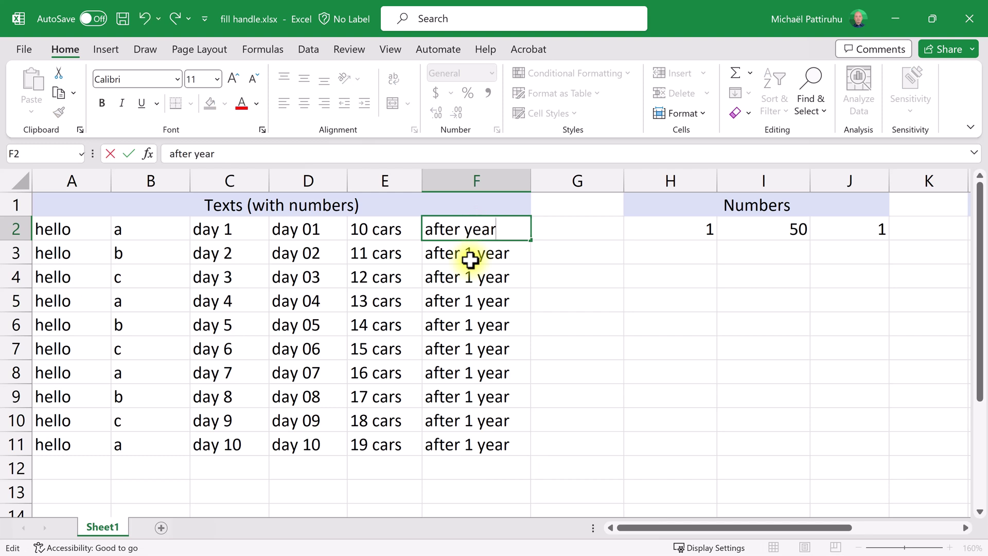
type("1")
key("Return")
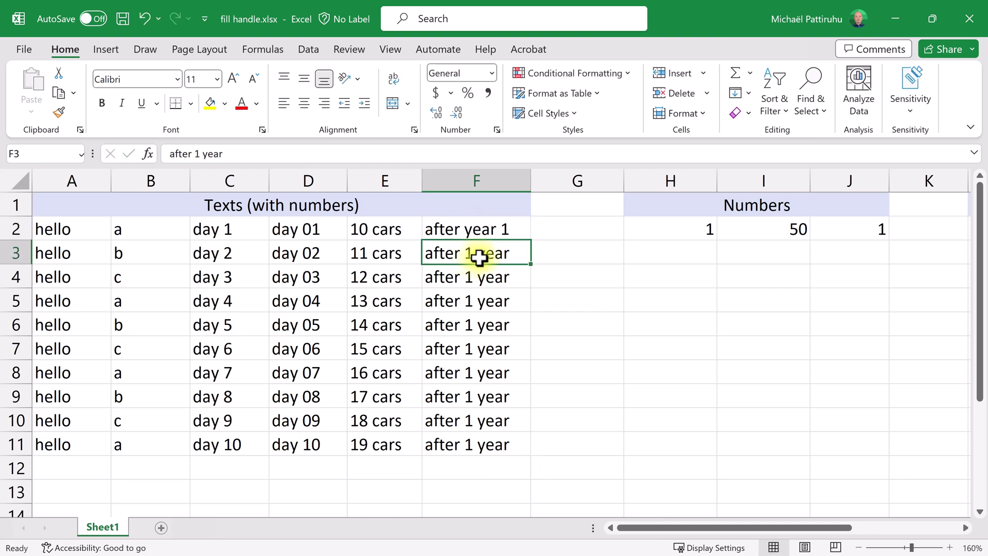
key("Up")
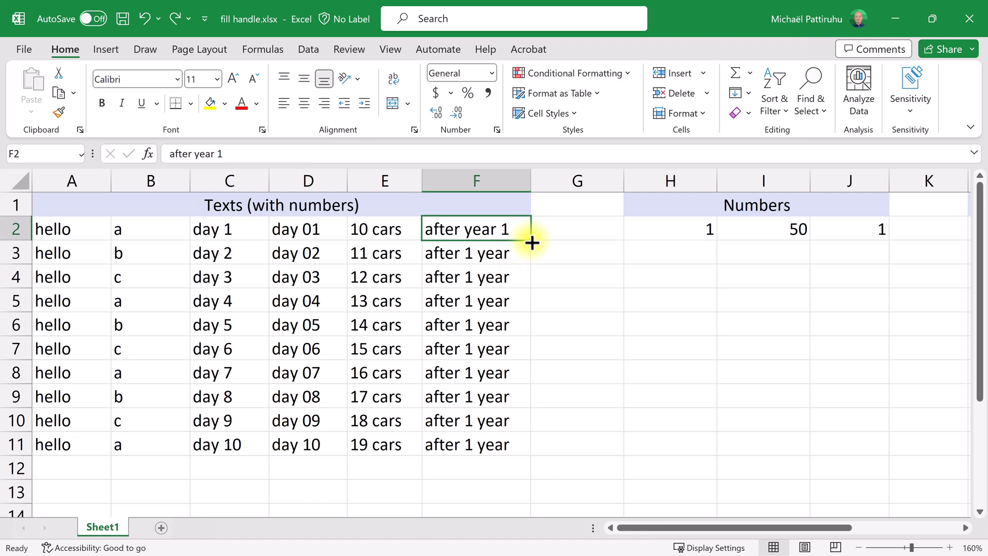
double_click(531, 242)
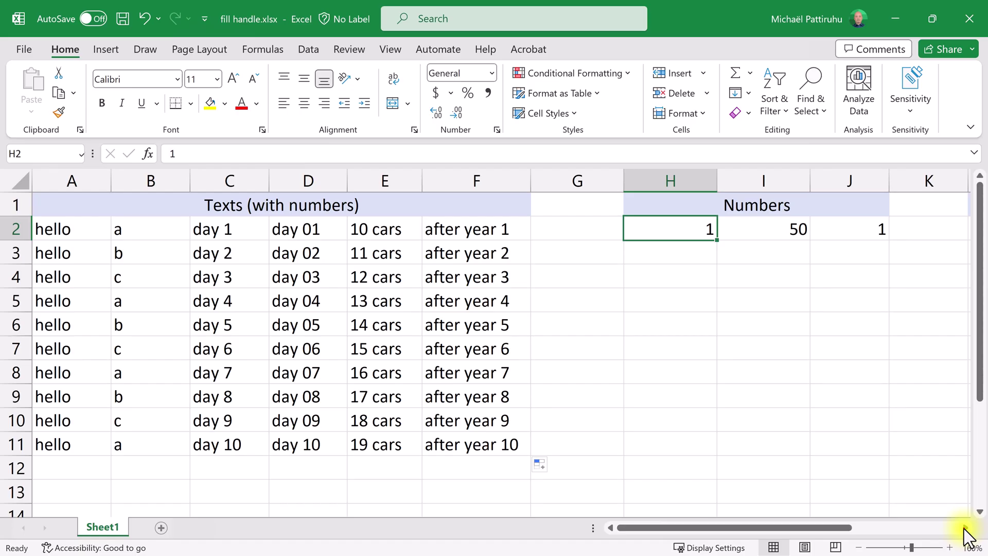
- Fill the 1 in H2 down to H11 and switch it to Fill Series, counting 1 to 10
scroll(964, 527, "right", 6)
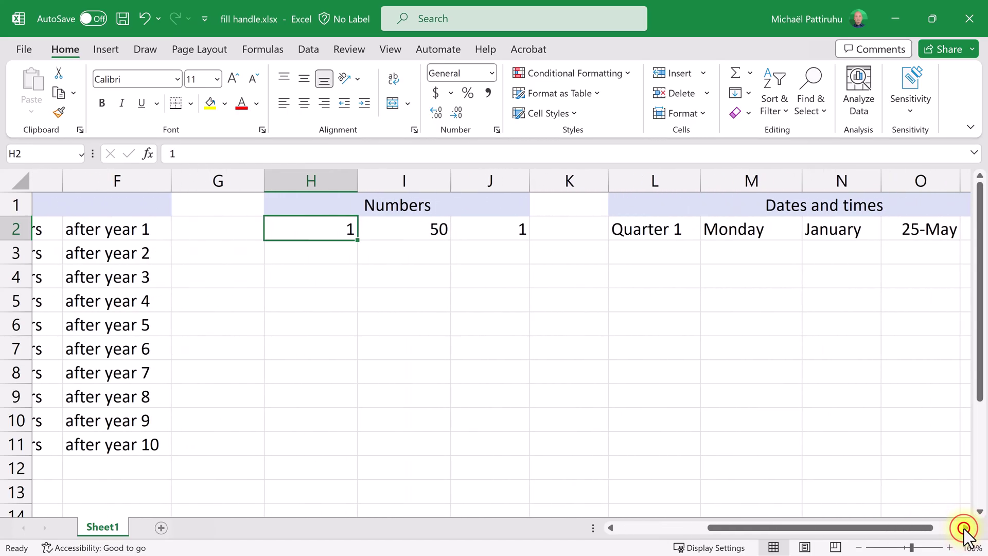
left_click(963, 527)
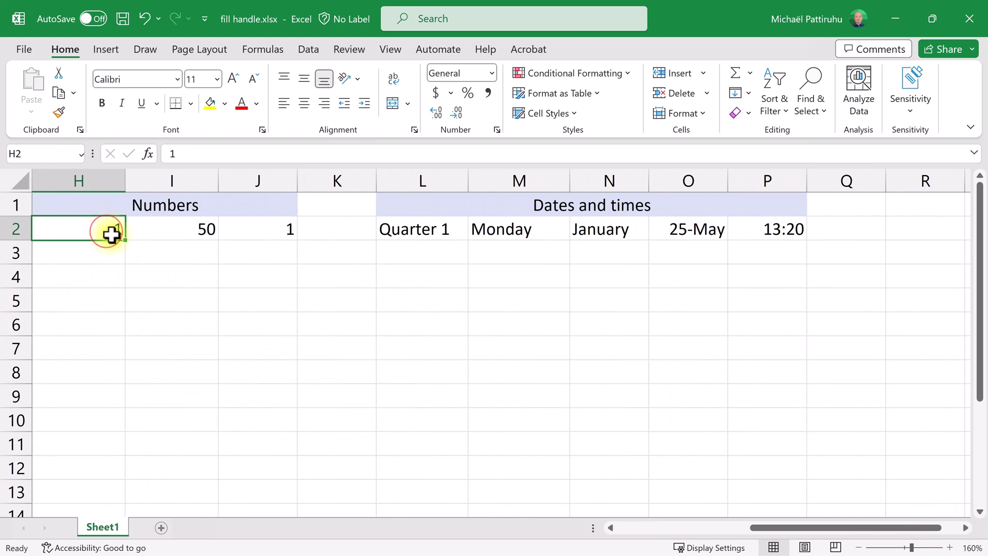
left_click_drag(125, 240, 132, 449)
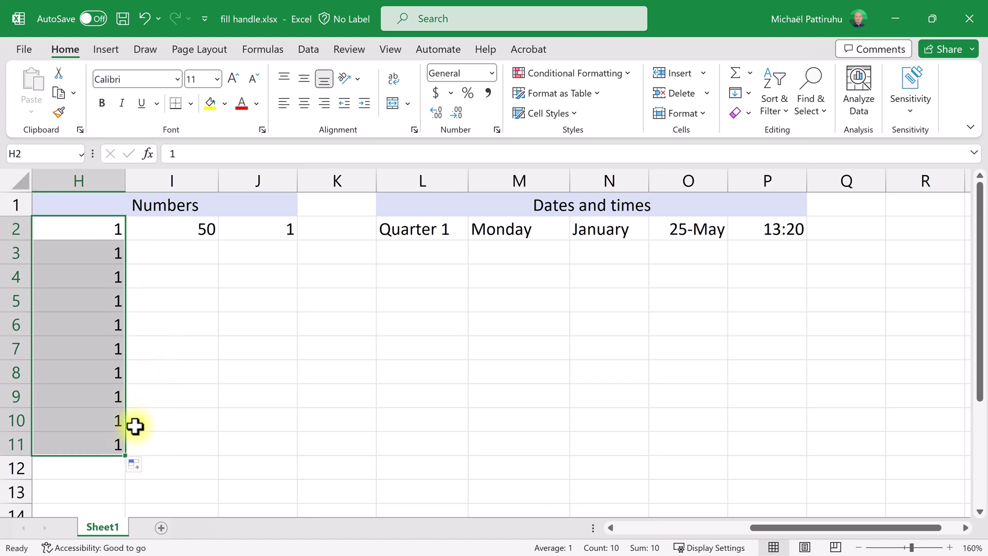
left_click(137, 466)
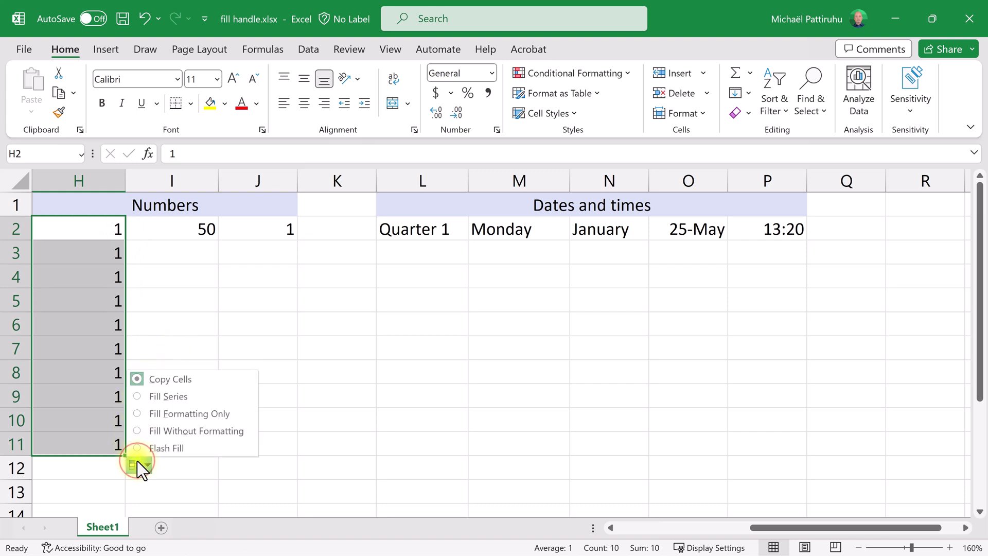
left_click(153, 398)
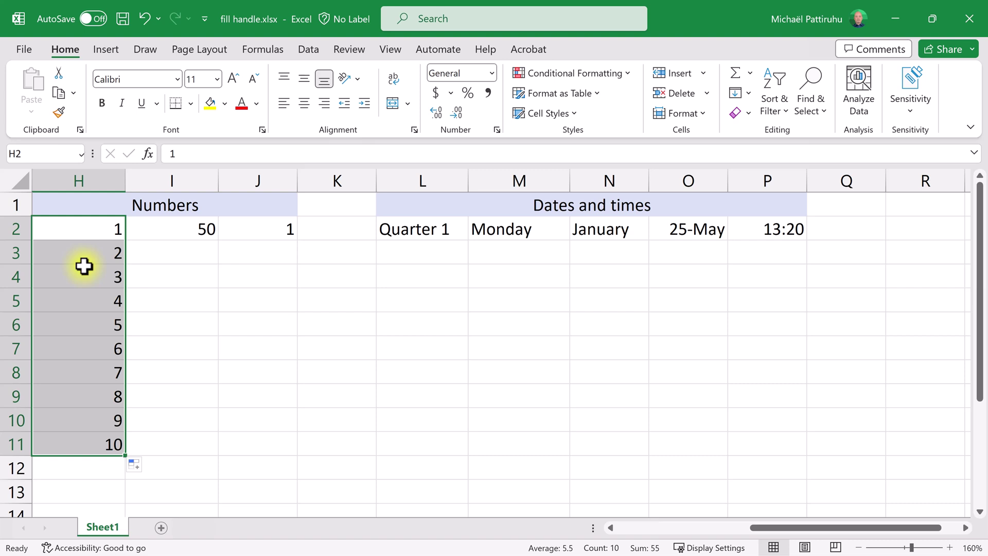
- Fill the 50 in I2 down to I11 and switch it to Fill Series, 50 to 59
left_click(172, 229)
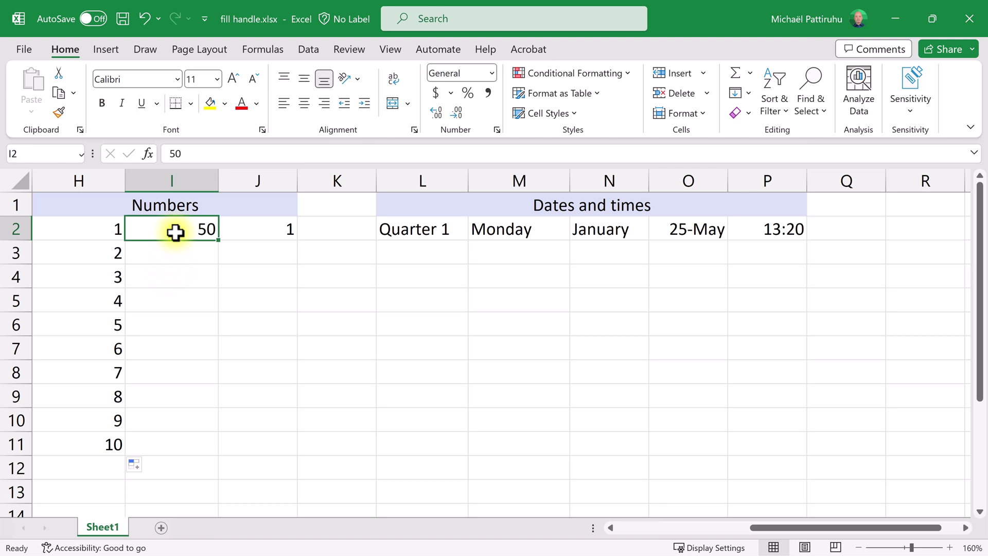
left_click(183, 253)
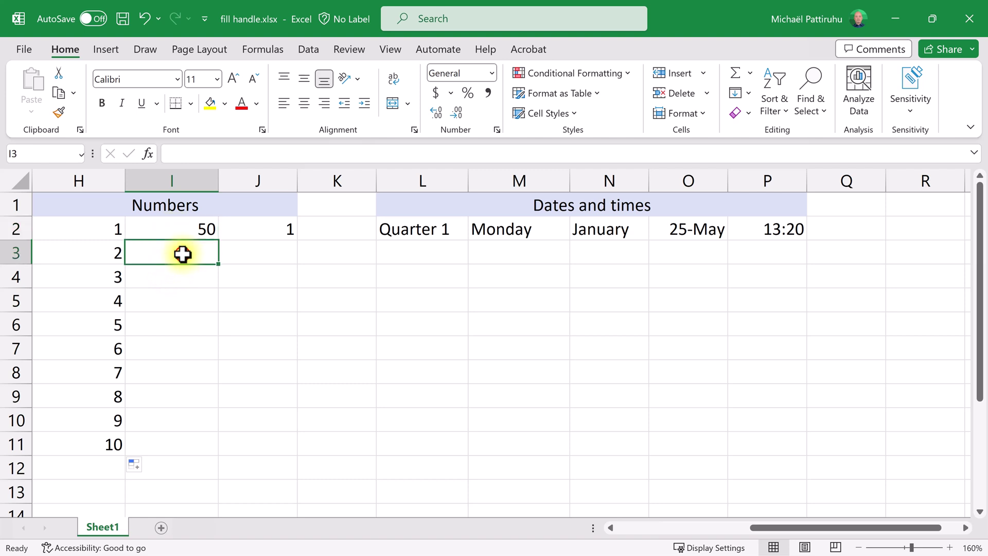
left_click(180, 276)
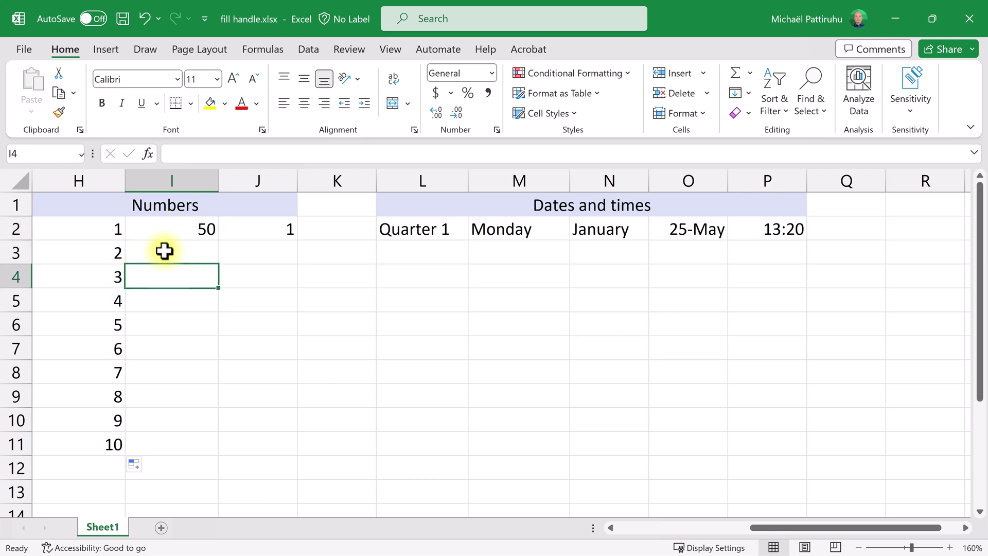
left_click(169, 226)
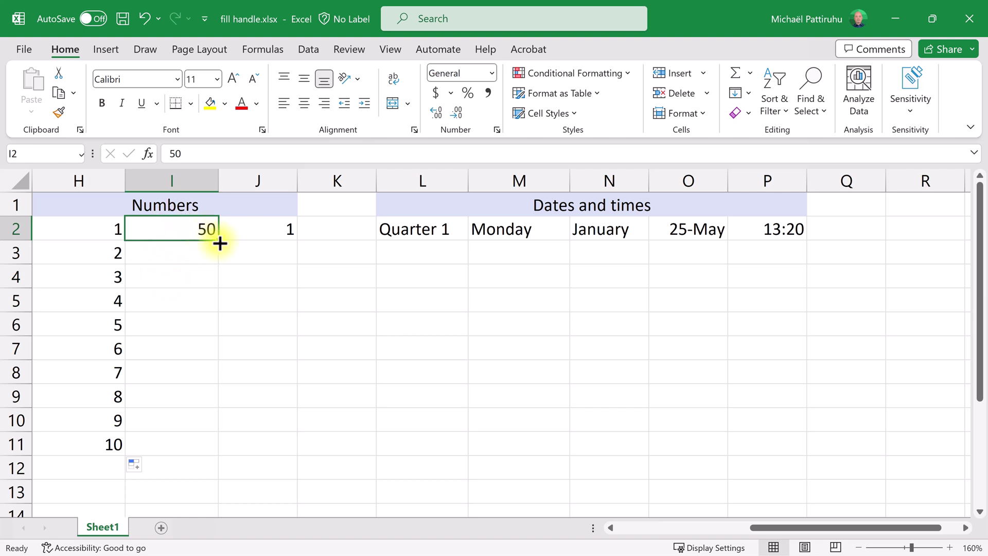
double_click(219, 243)
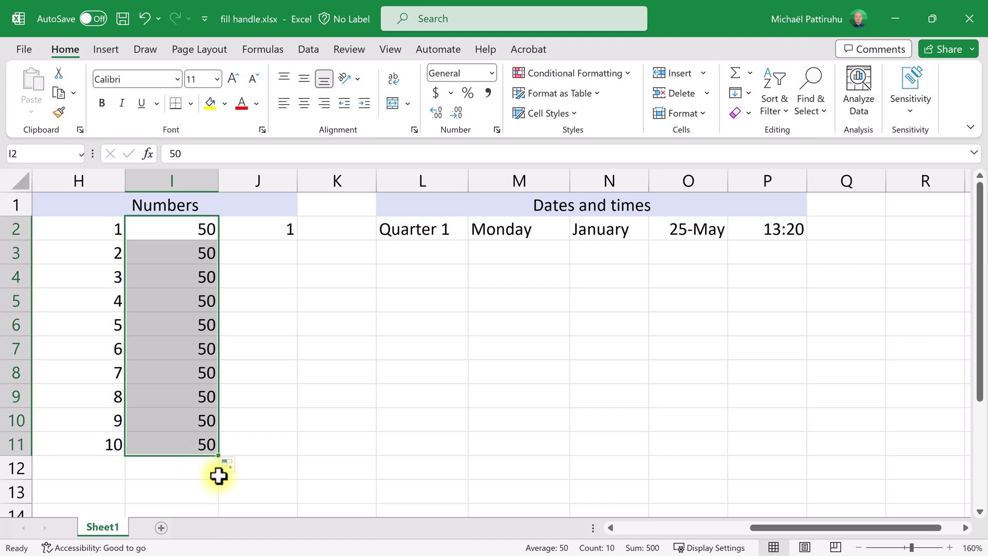
left_click(230, 467)
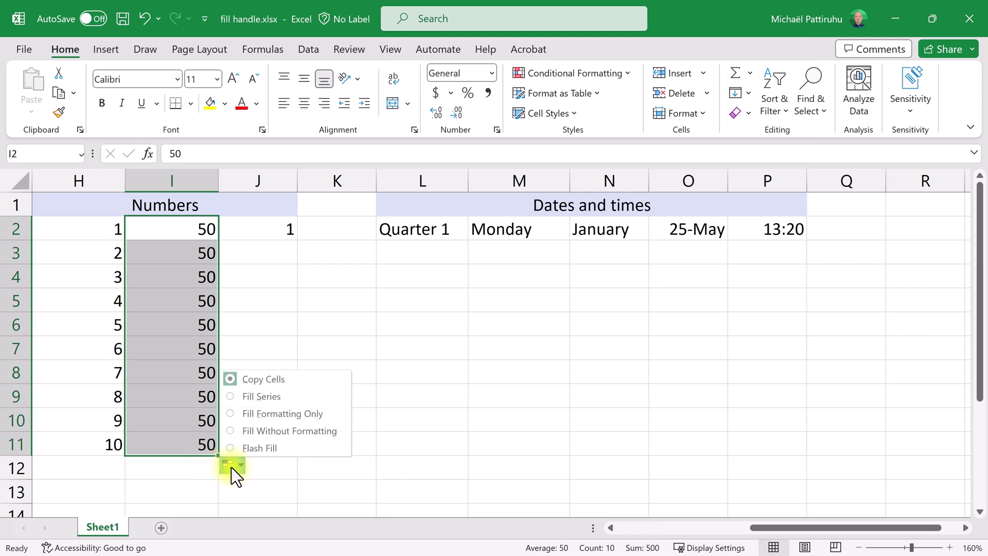
left_click(249, 396)
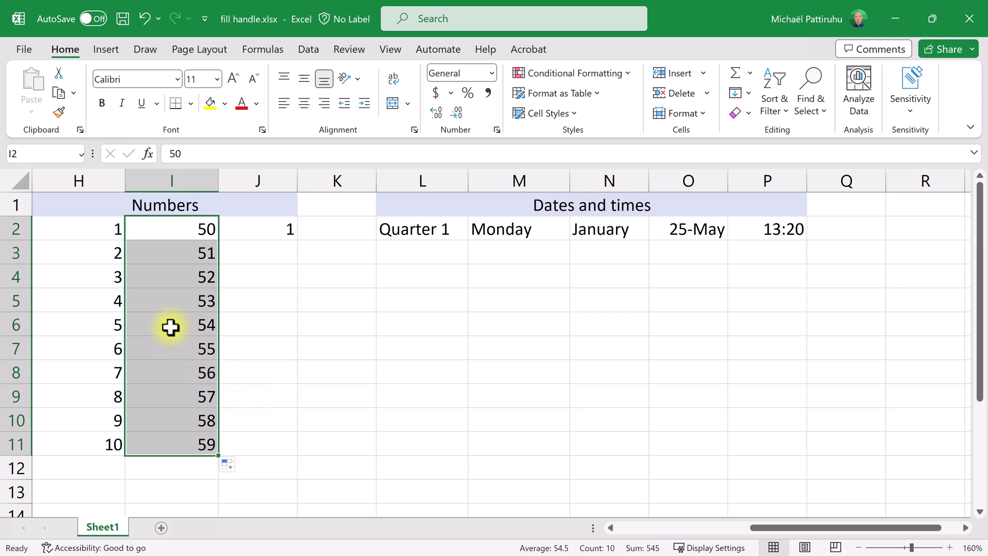
left_click_drag(83, 262, 80, 360)
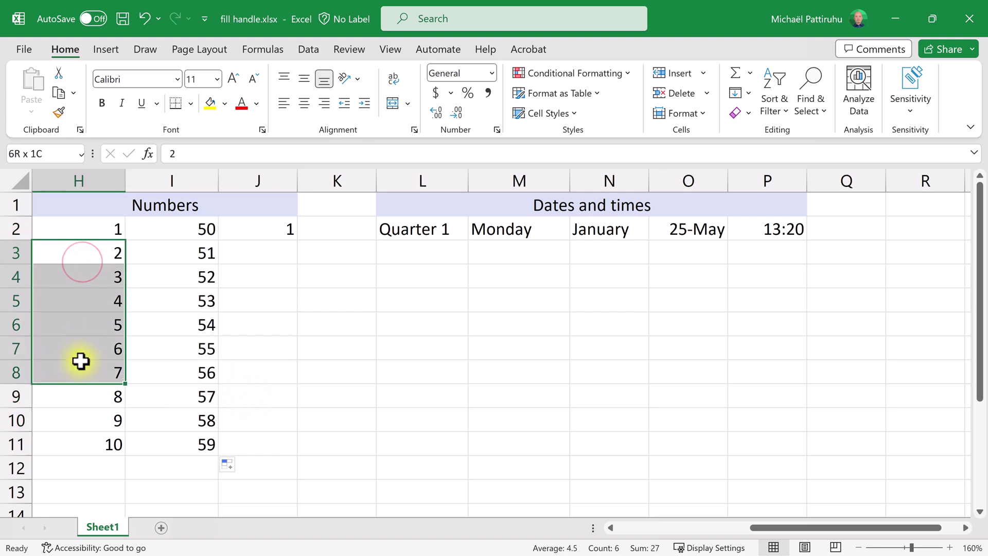
left_click(177, 224)
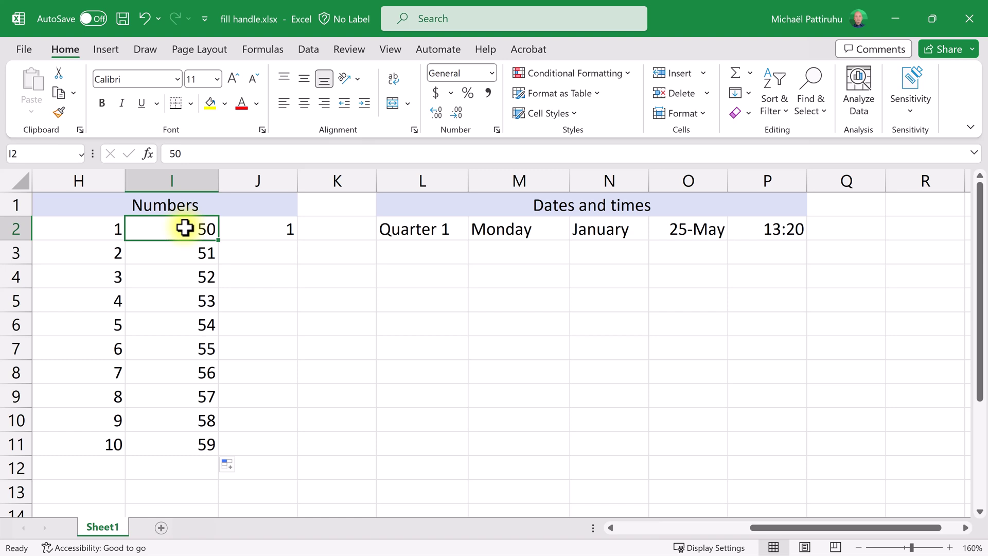
- Enter 60 in I3 and extend the 50, 60 pair down column I to 140
left_click(184, 252)
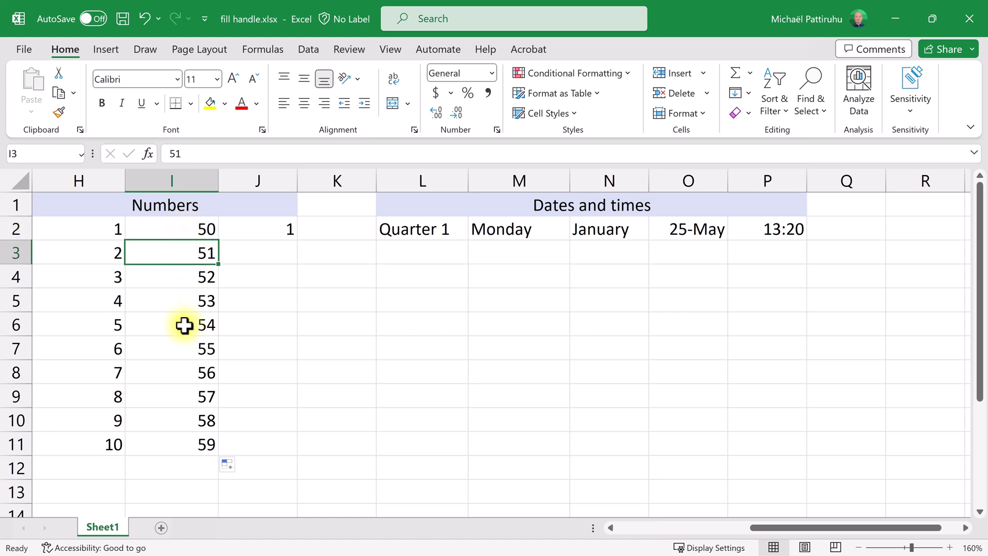
type("60")
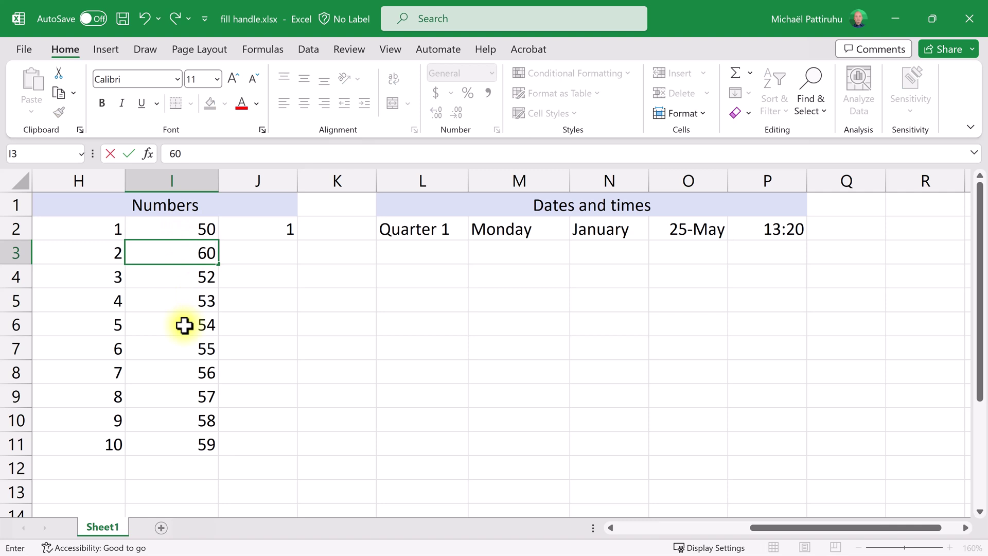
key("Return")
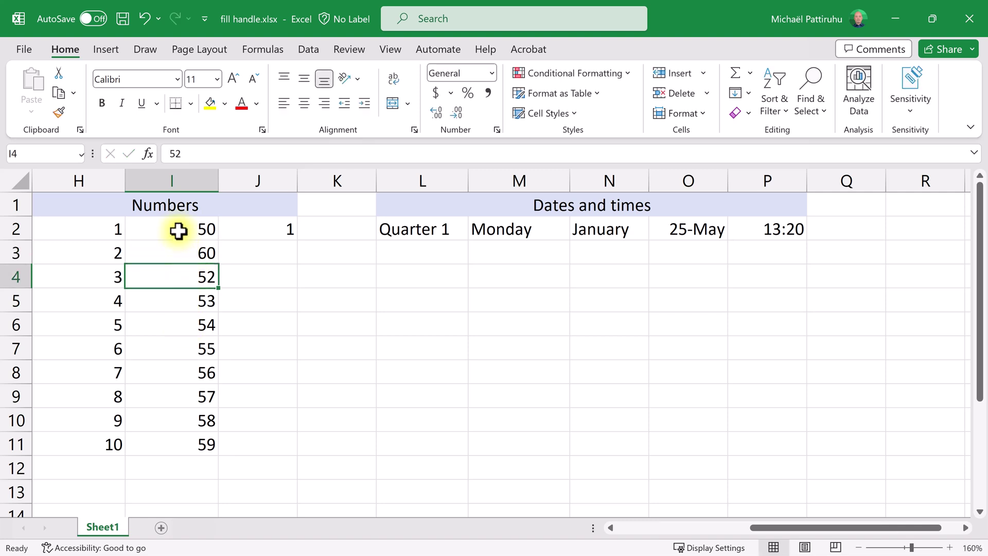
left_click_drag(177, 230, 178, 253)
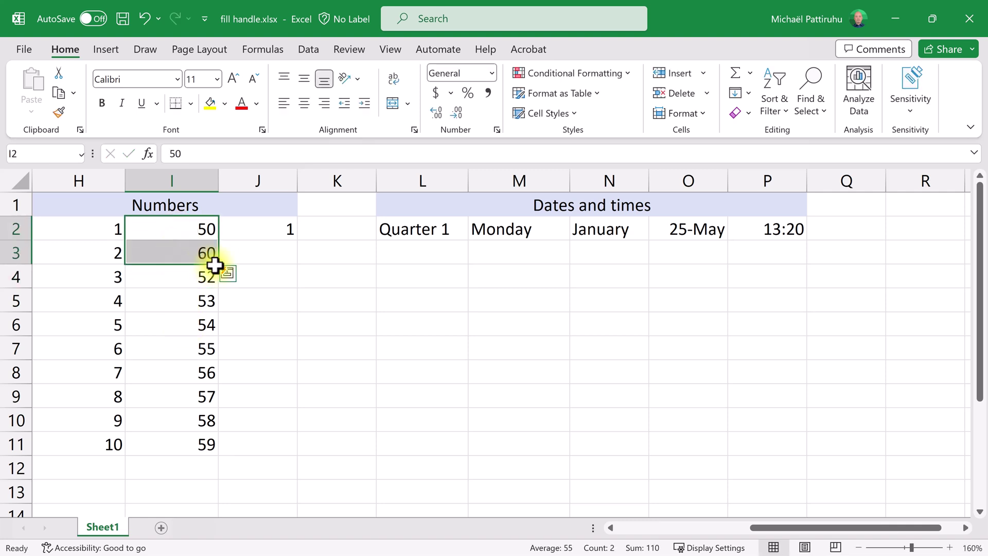
left_click_drag(220, 264, 222, 449)
left_click_drag(184, 230, 186, 251)
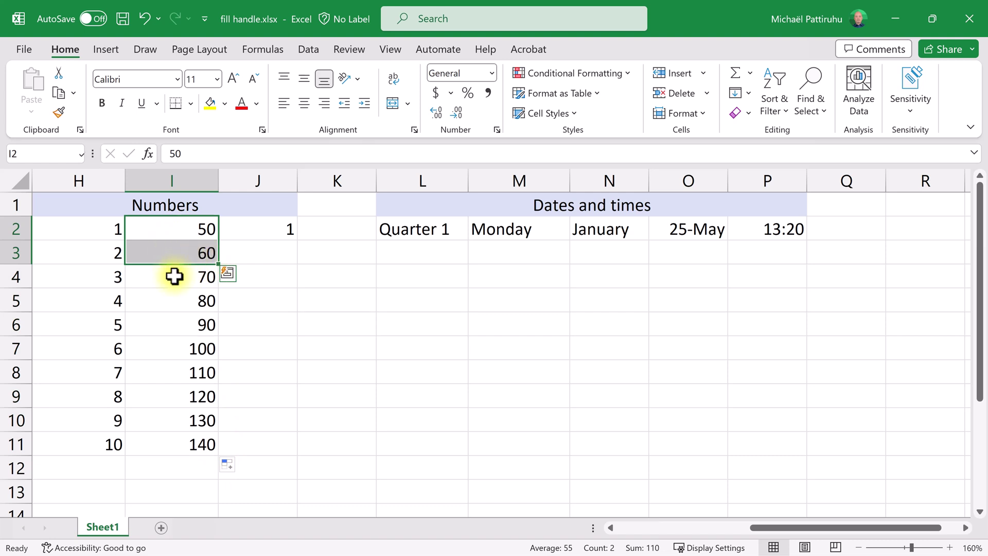
left_click(176, 298)
left_click(178, 321)
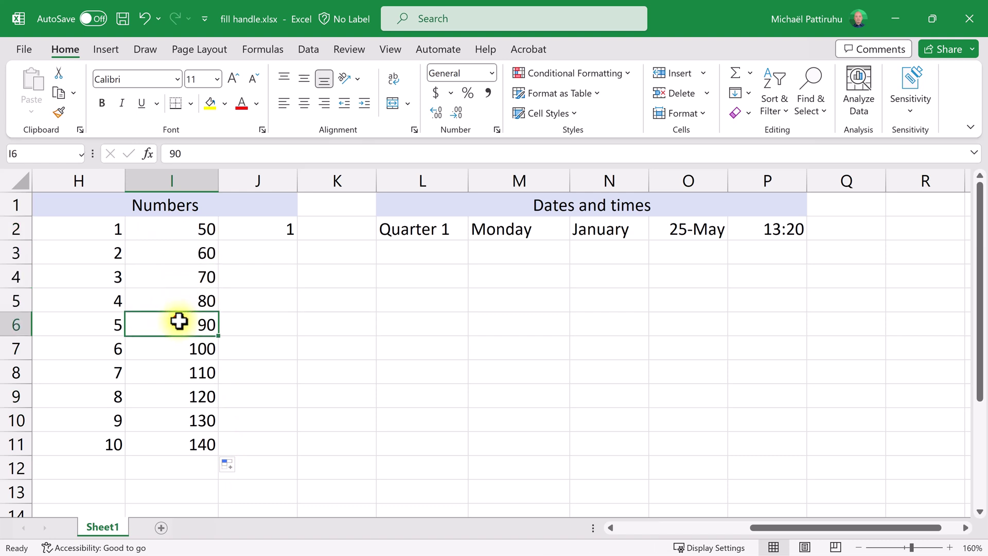
left_click(251, 230)
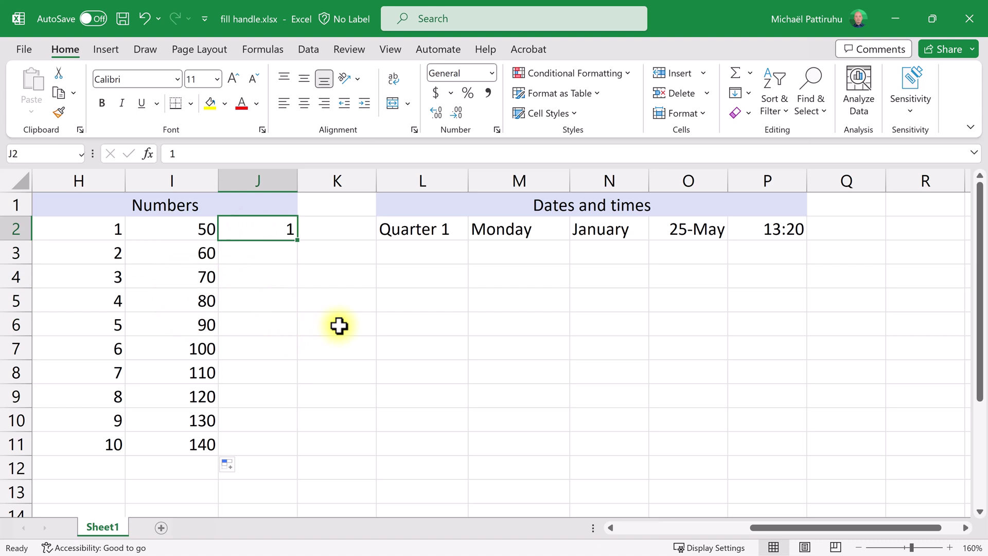
- Type 2, 4 and 8 into J3:J5, then clear those values again
key("Return")
type("2")
key("Return")
type("4")
key("Return")
type("8")
key("Return")
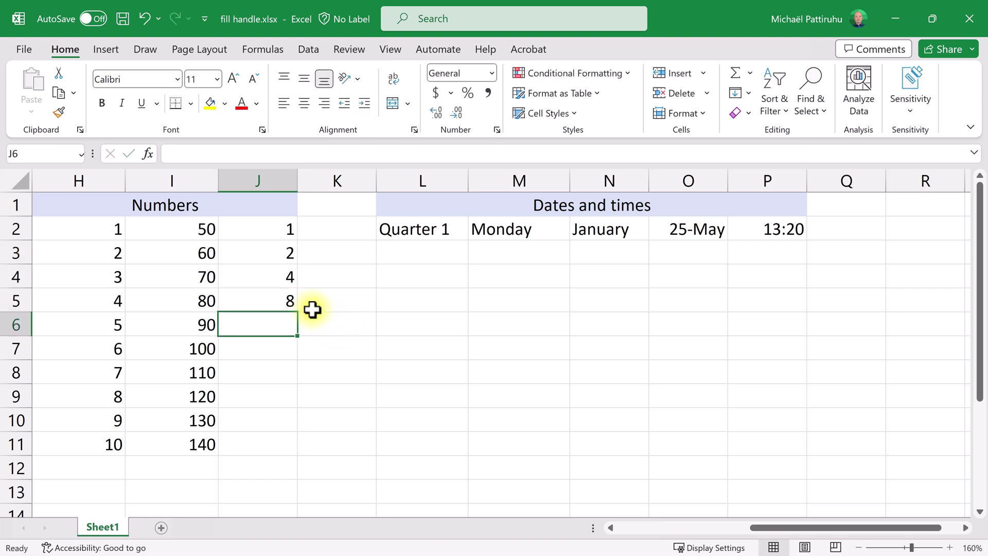
left_click_drag(284, 234, 266, 300)
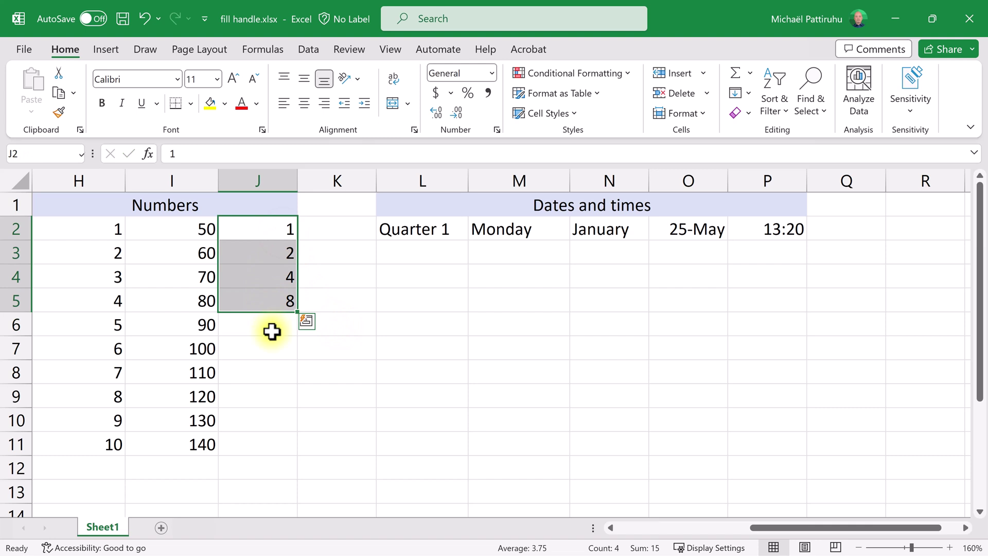
left_click_drag(263, 251, 263, 304)
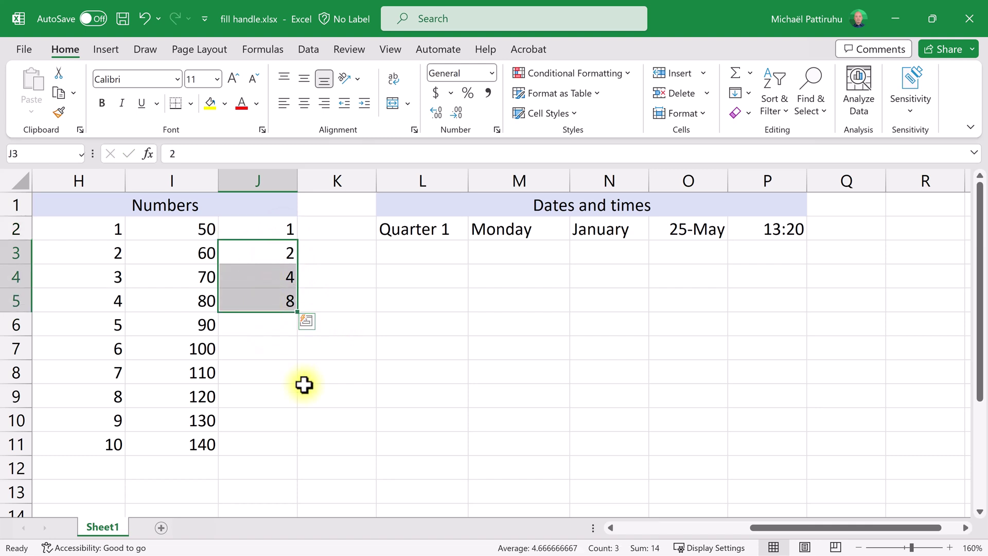
key("Delete")
- Enter the doubling formula =J2*2 in J3
left_click(265, 231)
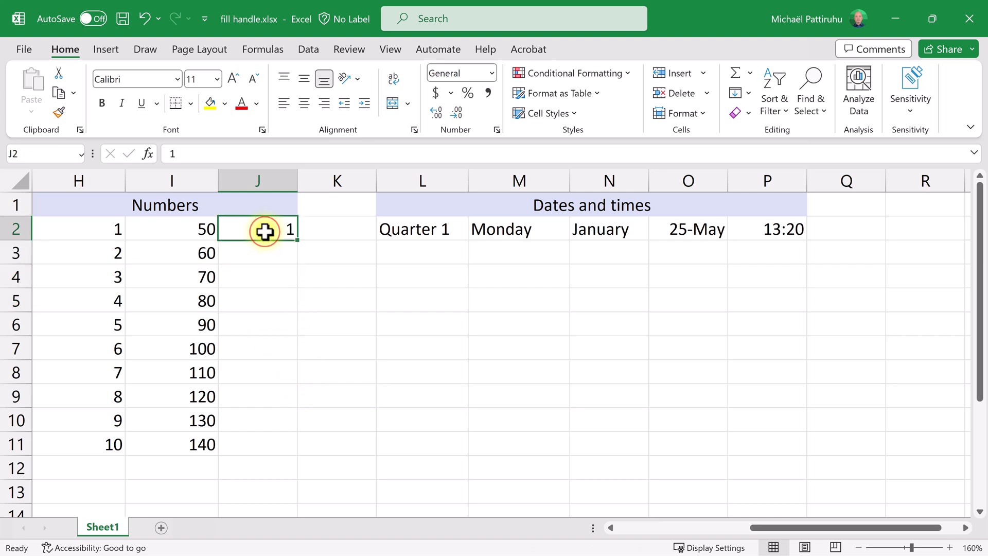
left_click(263, 254)
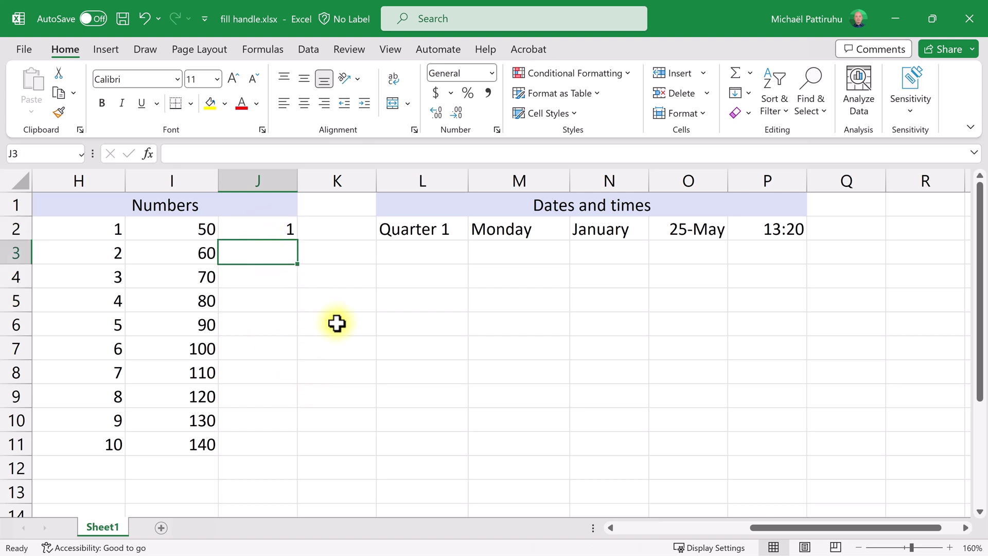
type("=")
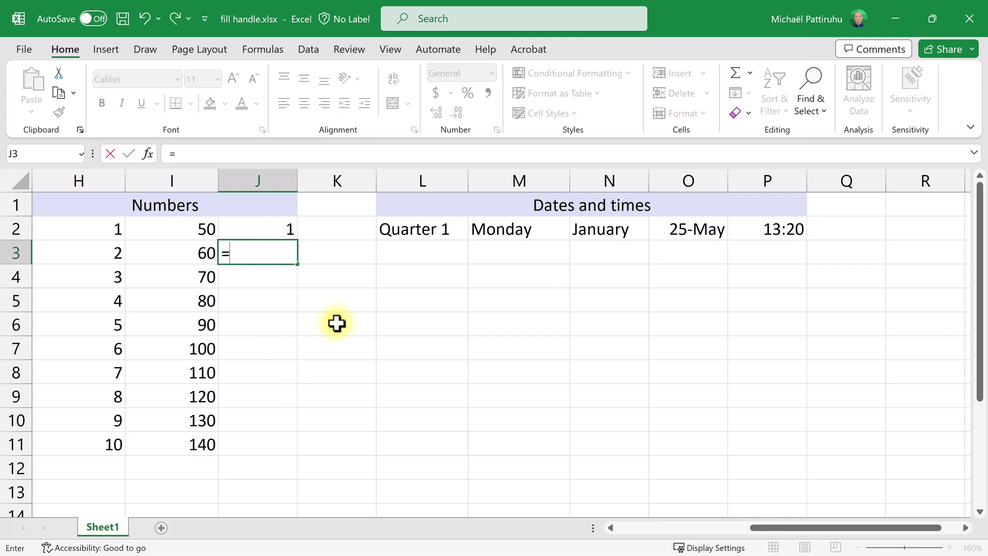
left_click(290, 234)
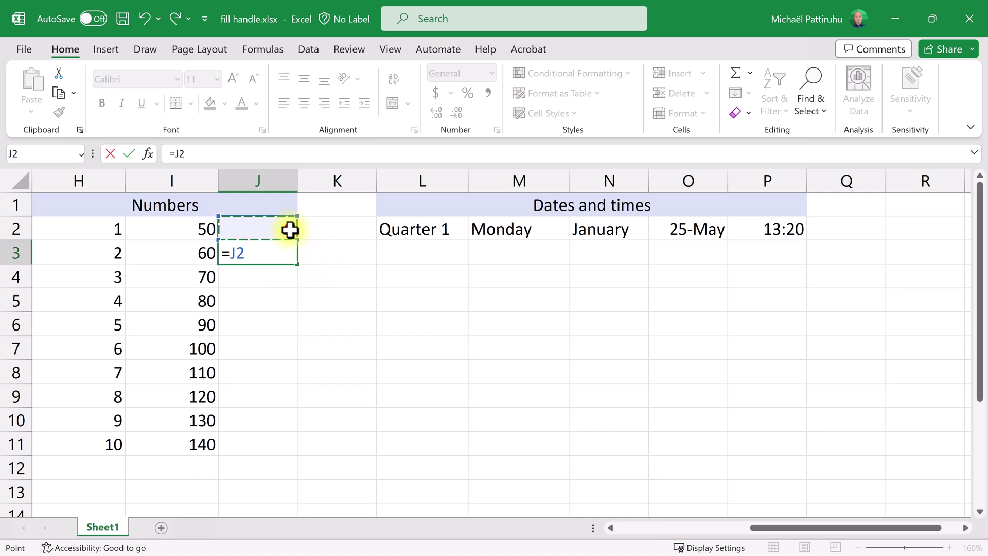
type("*2")
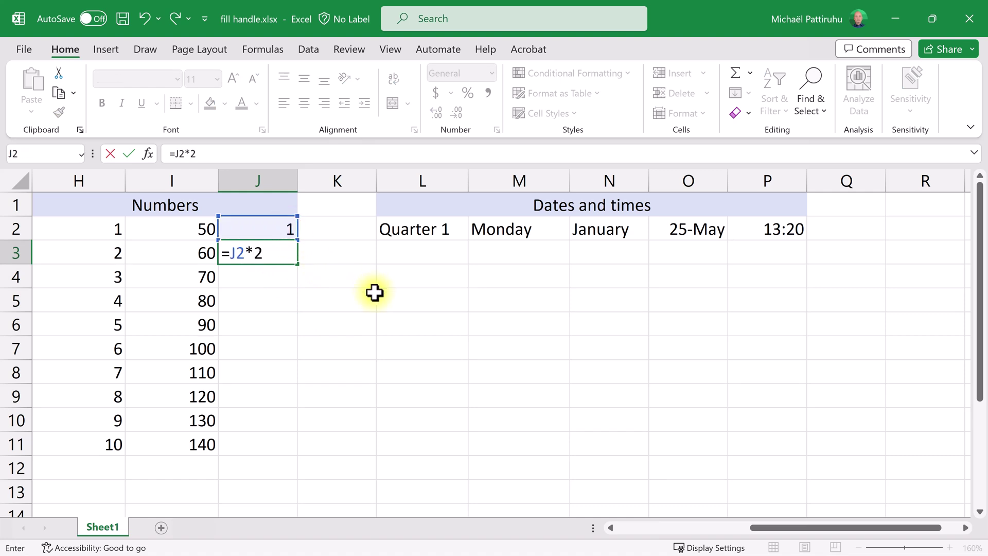
key("Return")
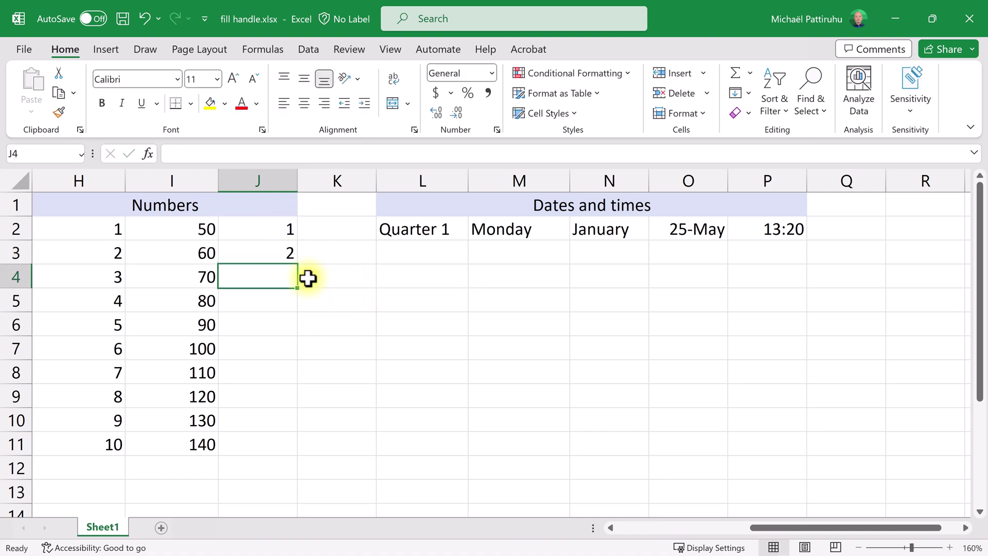
- Fill the J3 doubling formula down column J to row 11
left_click(261, 256)
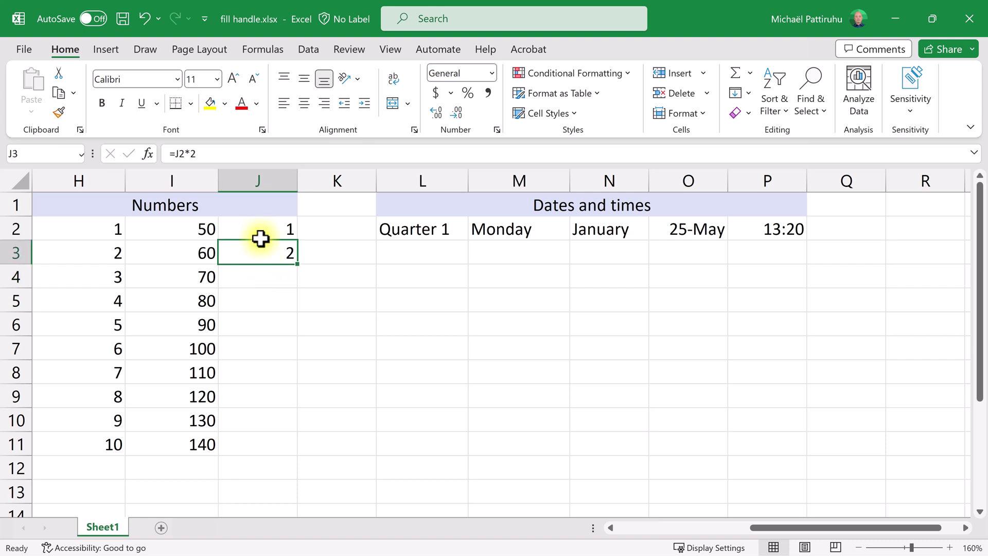
left_click_drag(260, 236, 260, 249)
left_click(260, 249)
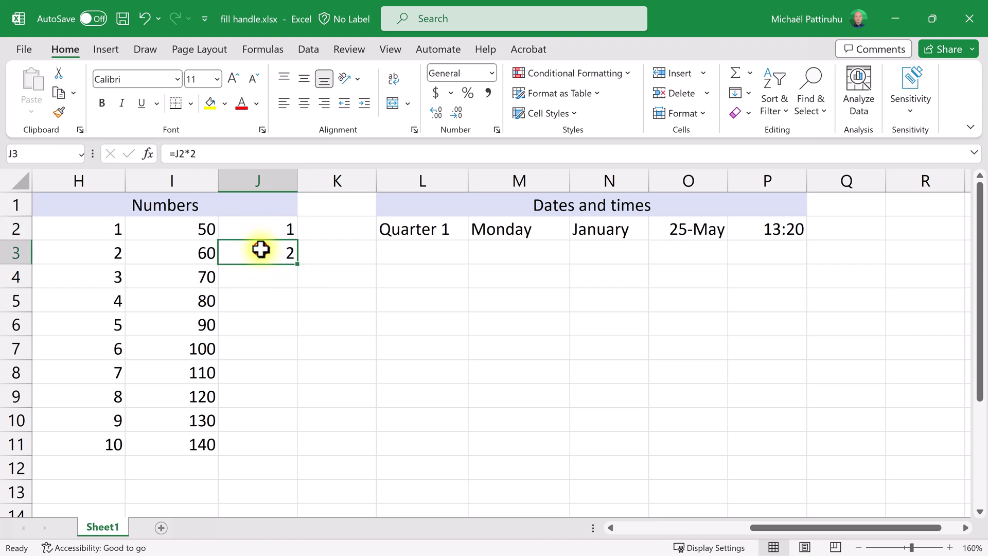
left_click(263, 274)
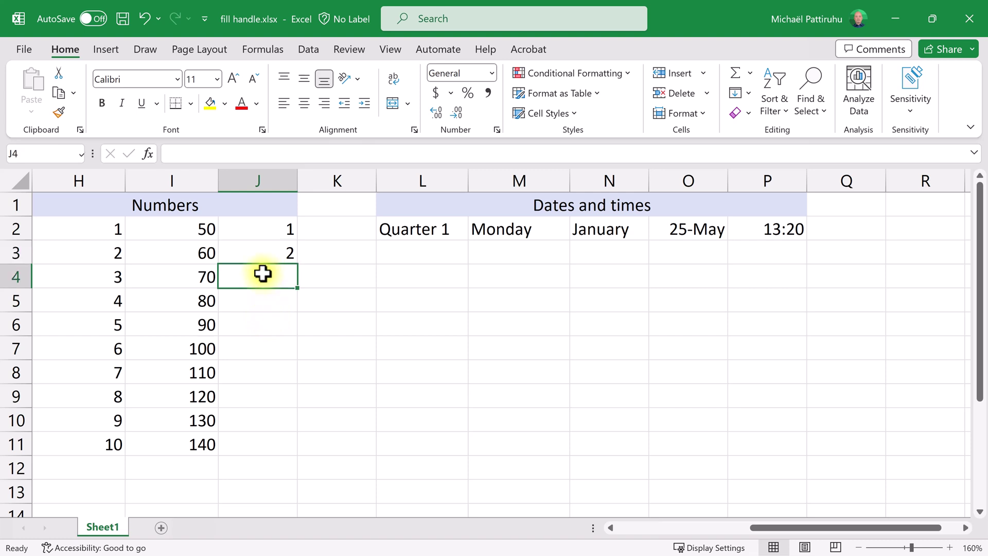
left_click(260, 300)
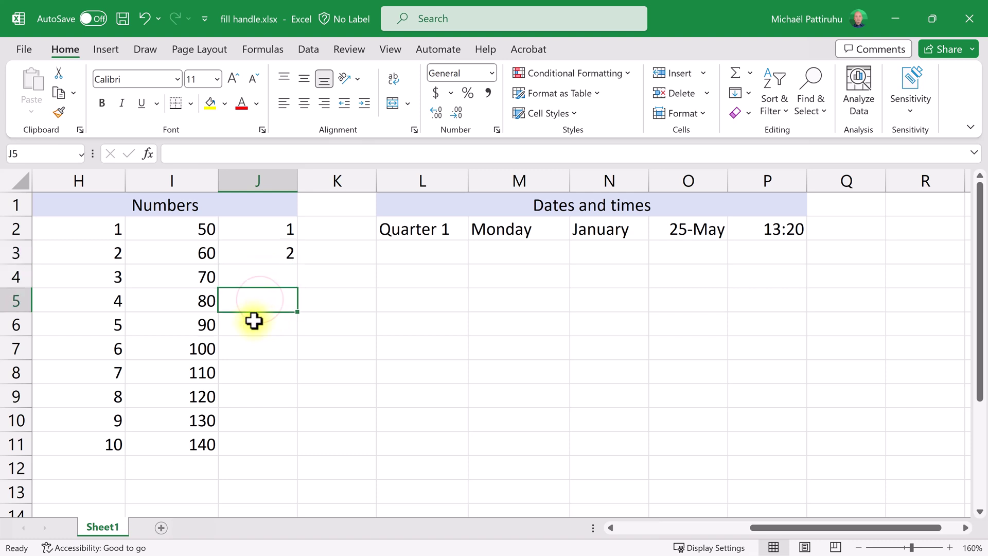
left_click(256, 323)
left_click(259, 345)
left_click(260, 369)
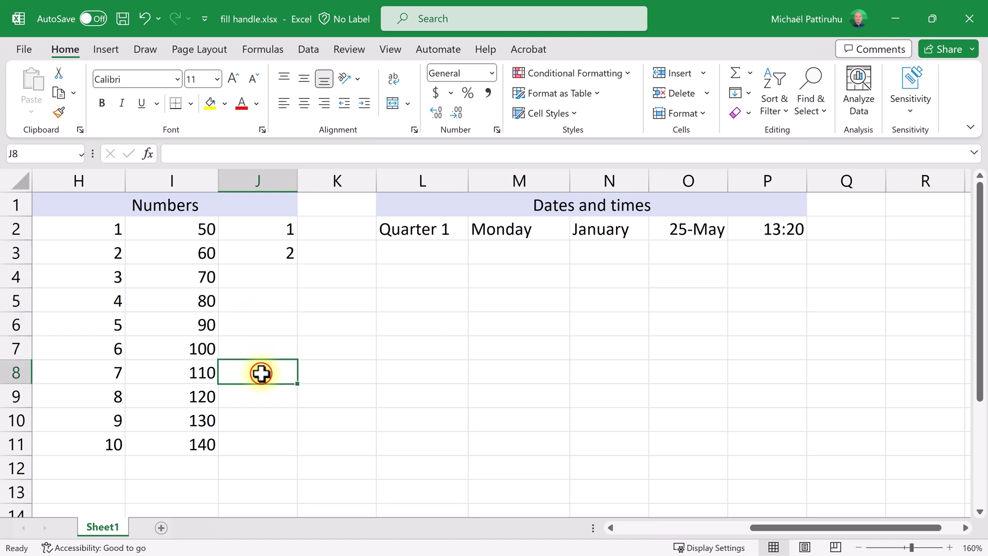
left_click(269, 345)
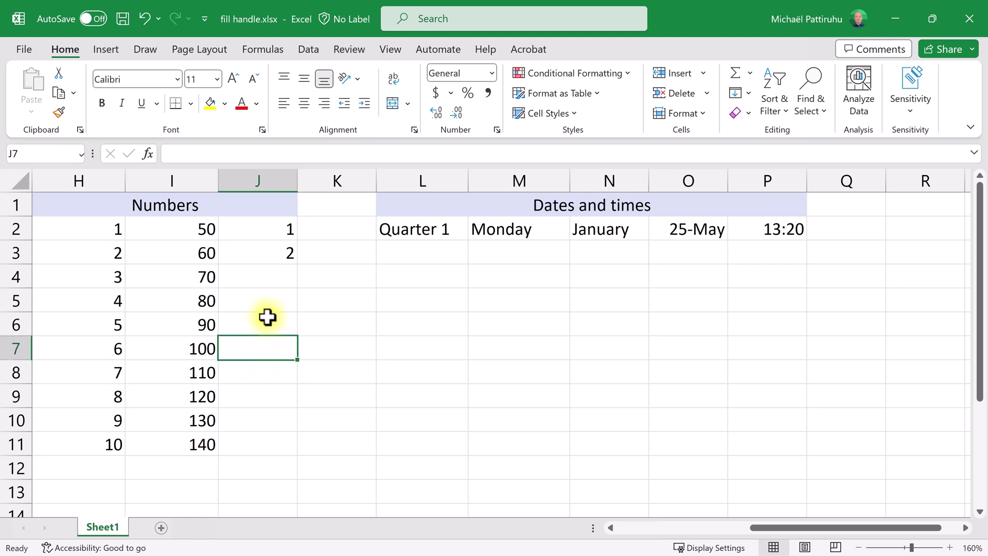
left_click(261, 254)
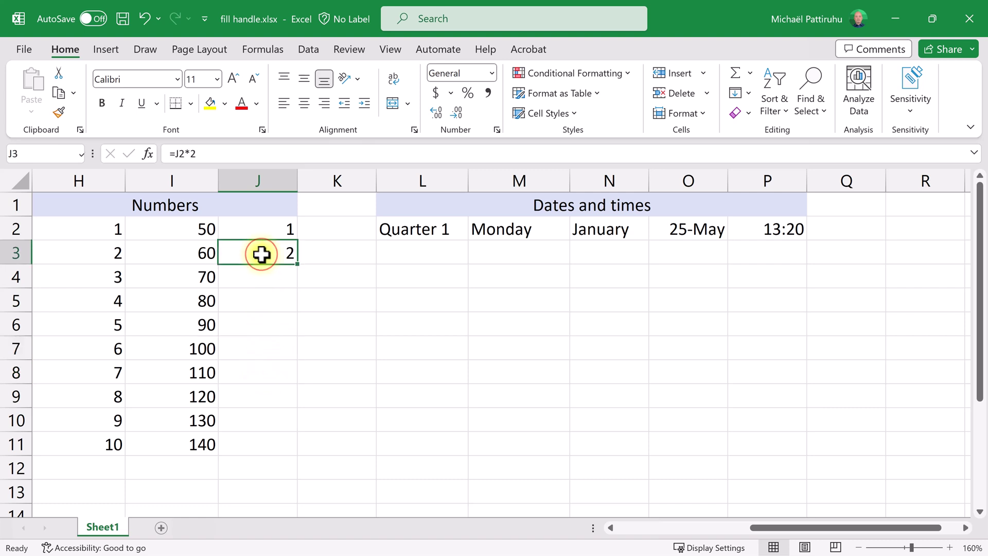
double_click(298, 263)
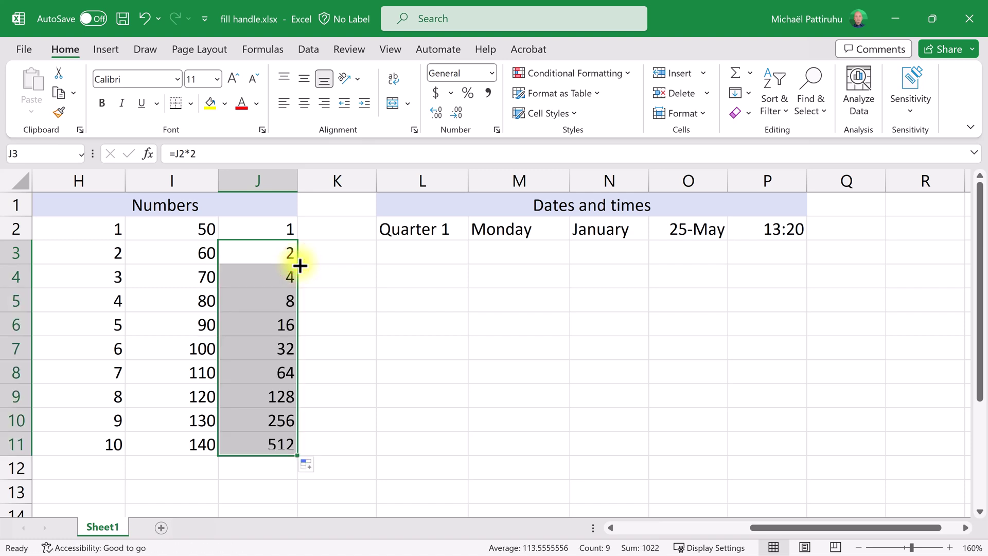
- Check that J6's formula reads =J5*2, leaving it unchanged
left_click(265, 328)
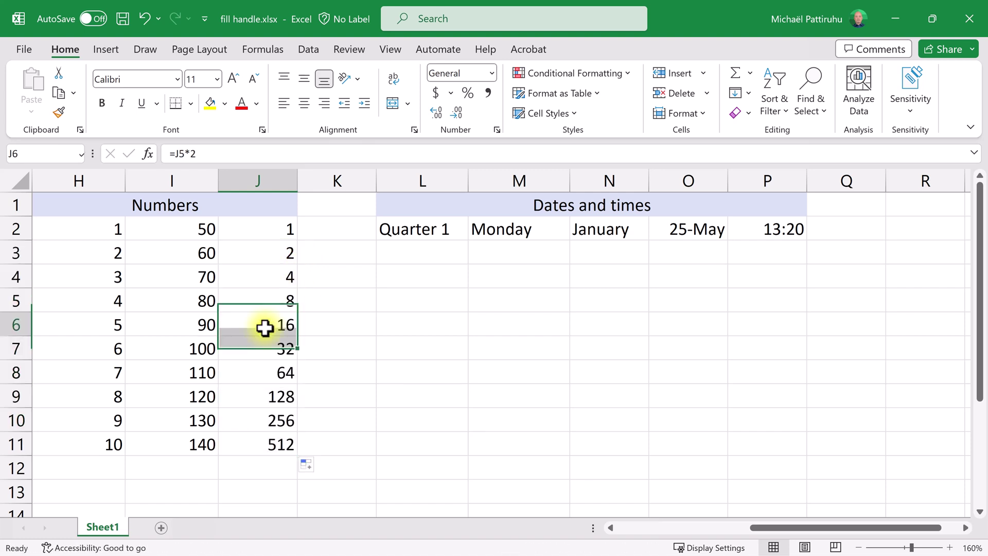
double_click(261, 327)
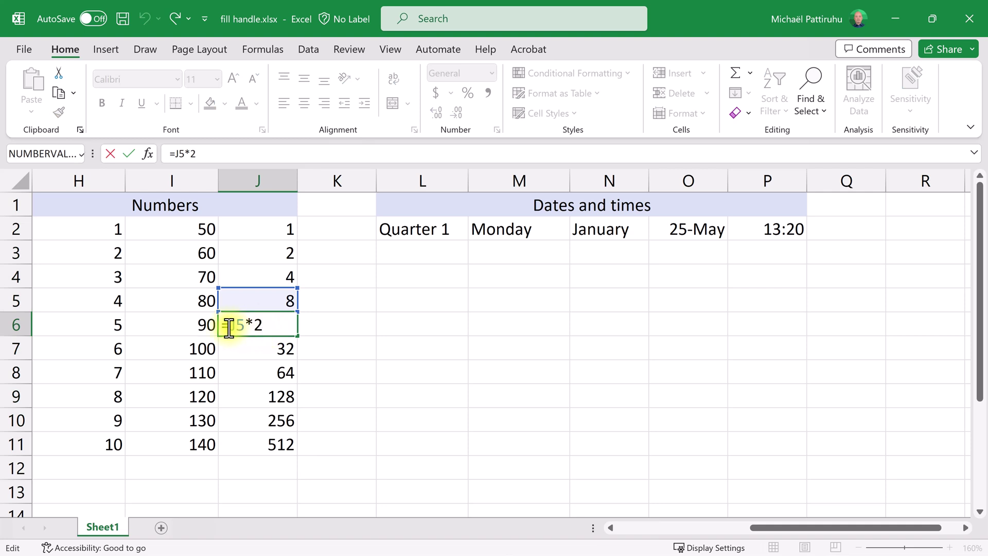
left_click_drag(228, 325, 265, 325)
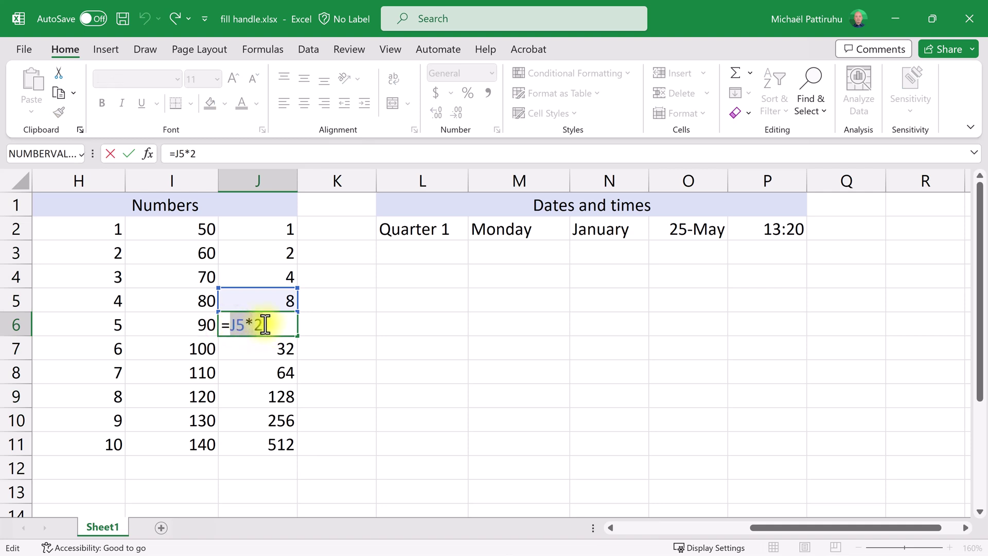
left_click(258, 324)
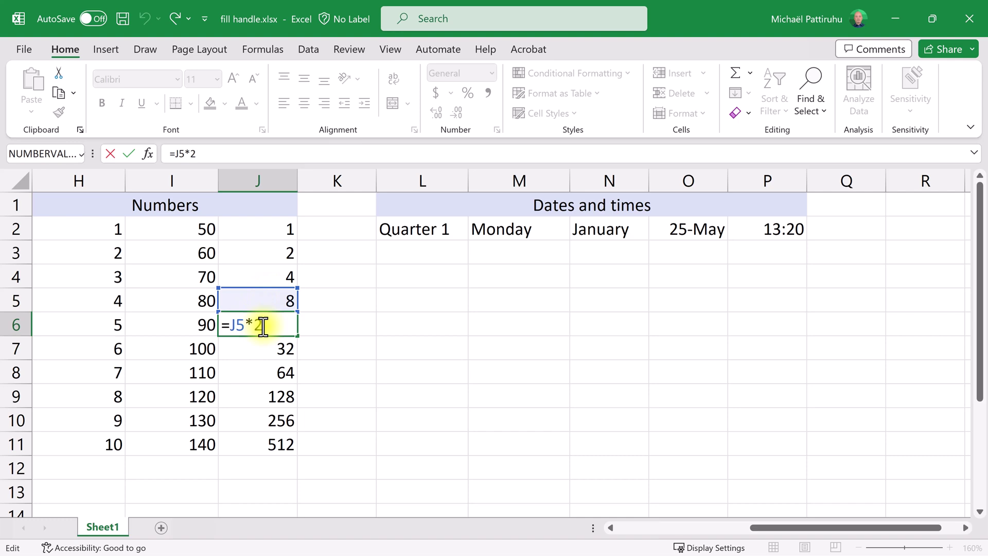
key("ctrl+Return")
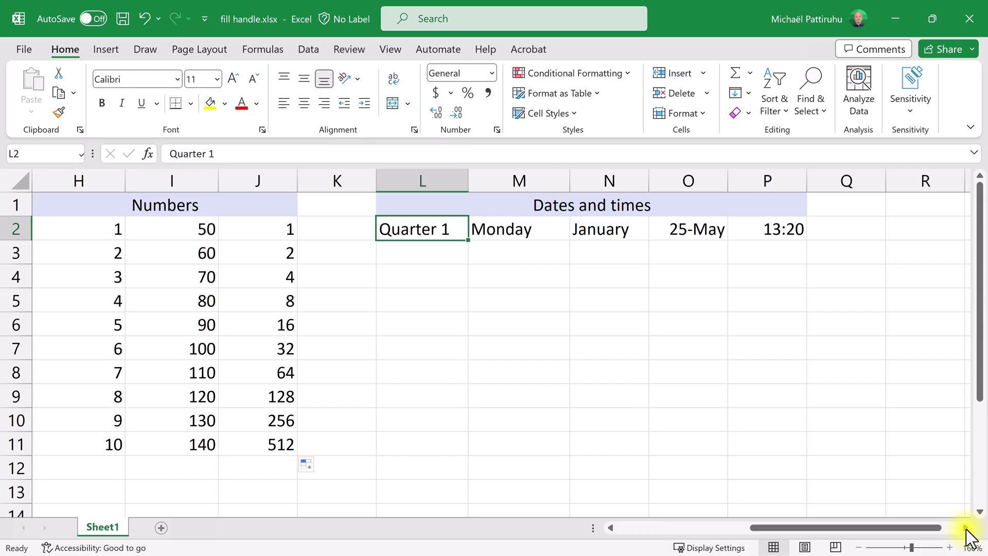
- Fill Quarter 1 down column L to row 11 so Quarter 1–4 repeat, checking L5 and L6
left_click(965, 527)
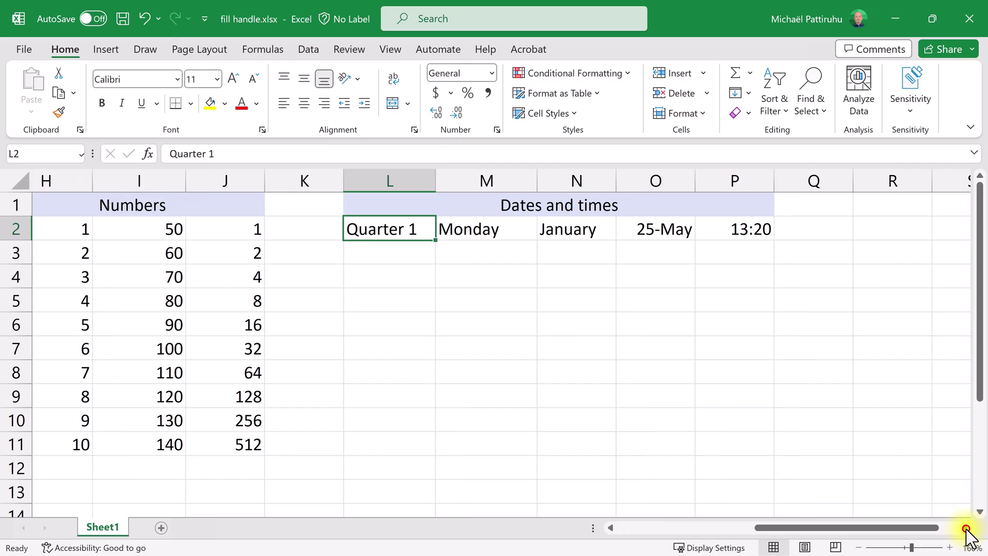
left_click(965, 528)
left_click(965, 528)
left_click(965, 527)
left_click(965, 528)
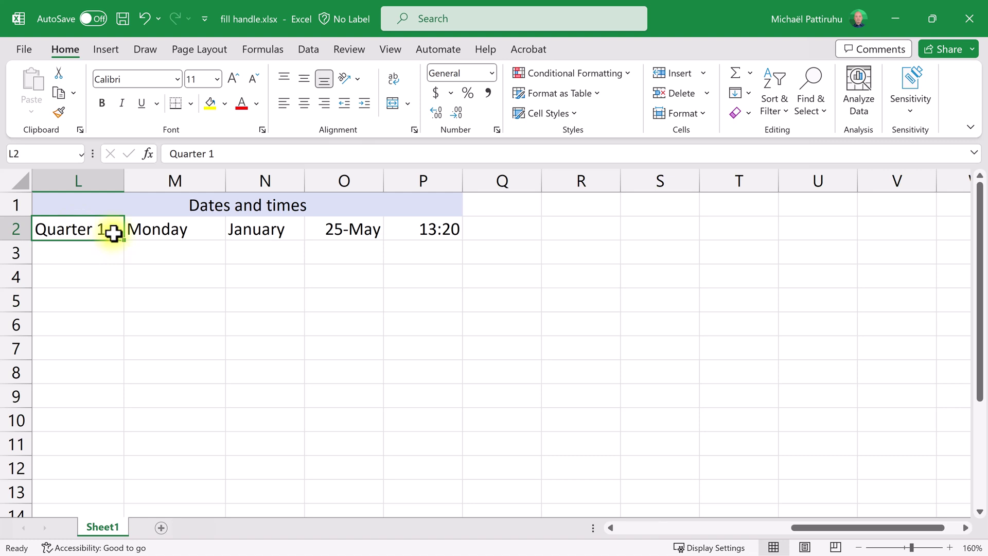
left_click_drag(126, 242, 108, 429)
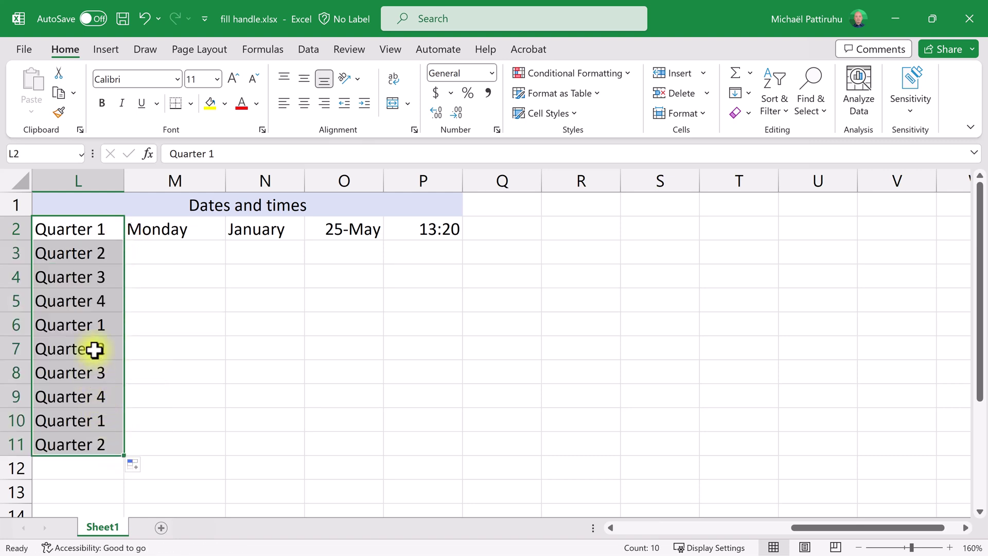
left_click(78, 303)
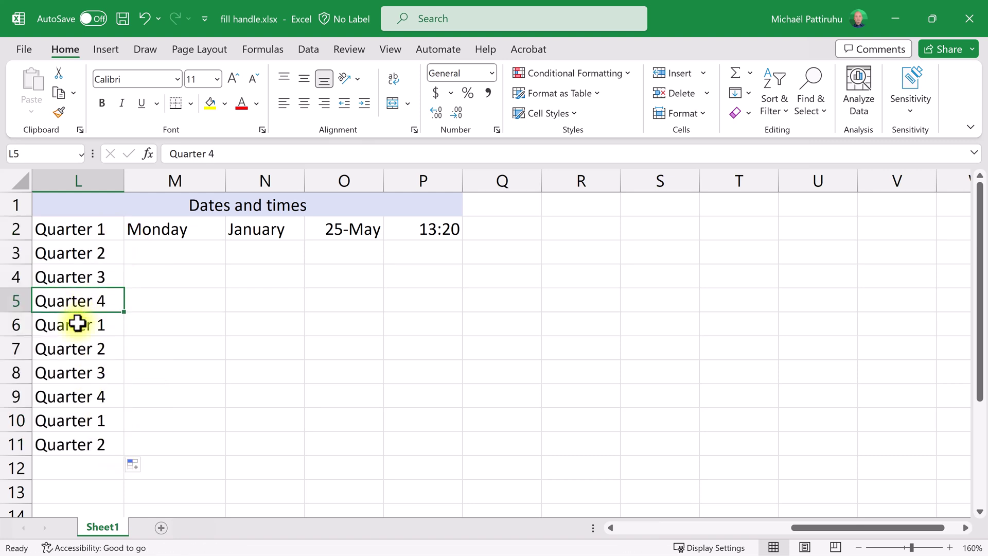
left_click(77, 323)
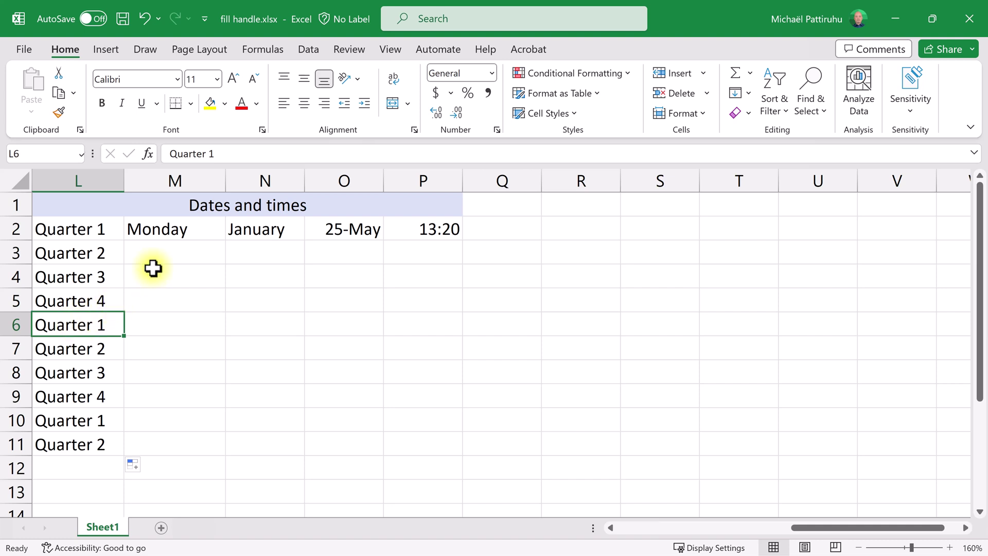
left_click(172, 229)
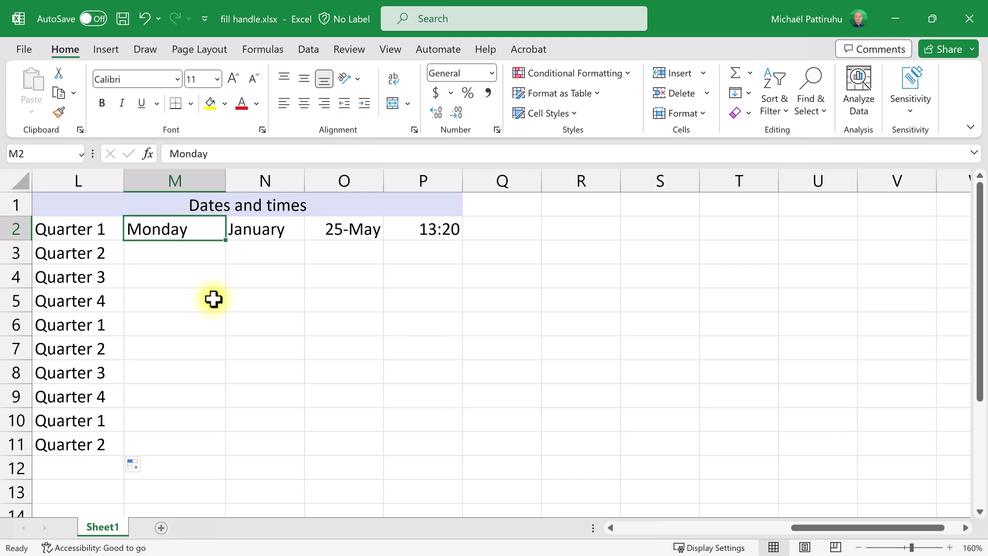
- Auto-fill Monday down column M as day names to row 11
double_click(228, 242)
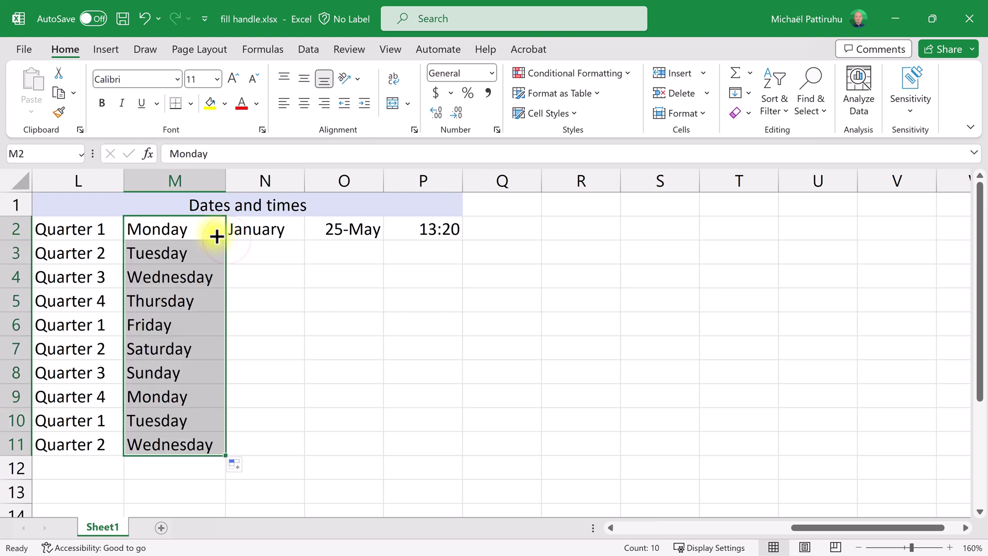
left_click(197, 227)
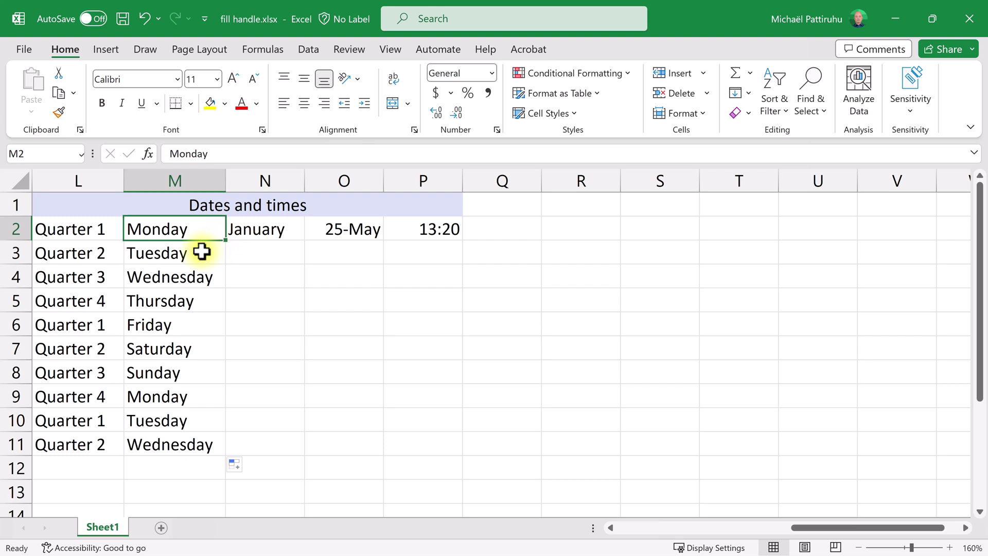
left_click(201, 251)
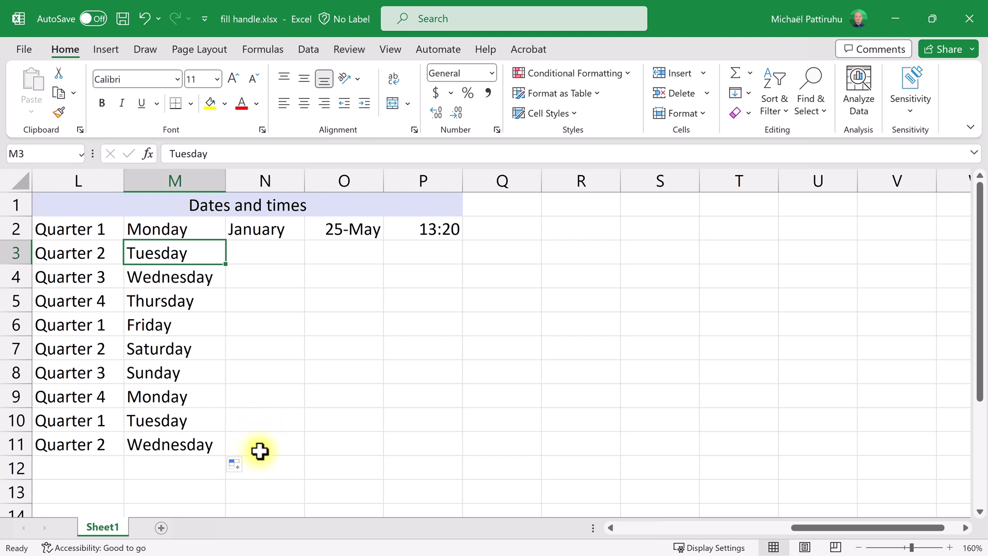
- Try Copy Cells in Auto Fill Options, then choose Fill Weekdays for Monday–Friday only
left_click(236, 464)
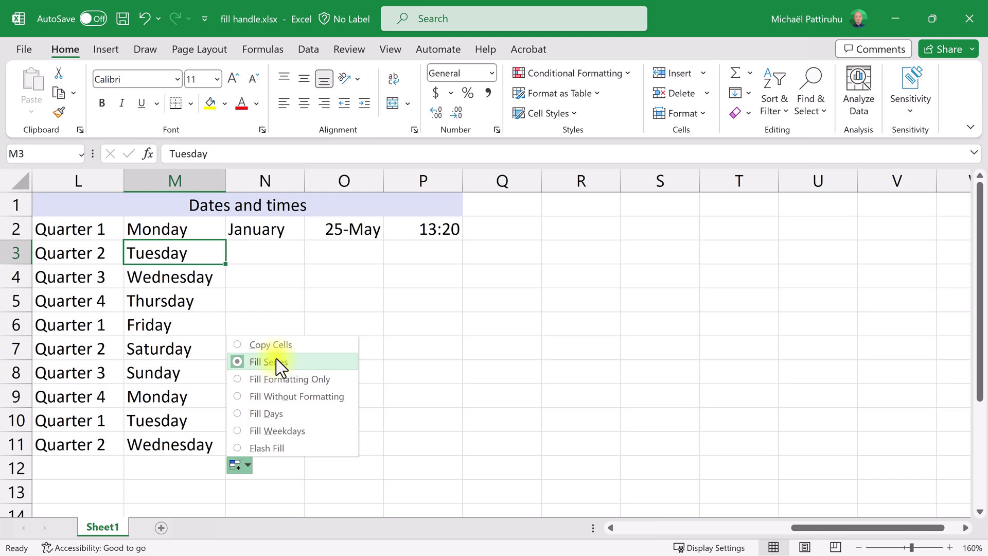
left_click(275, 341)
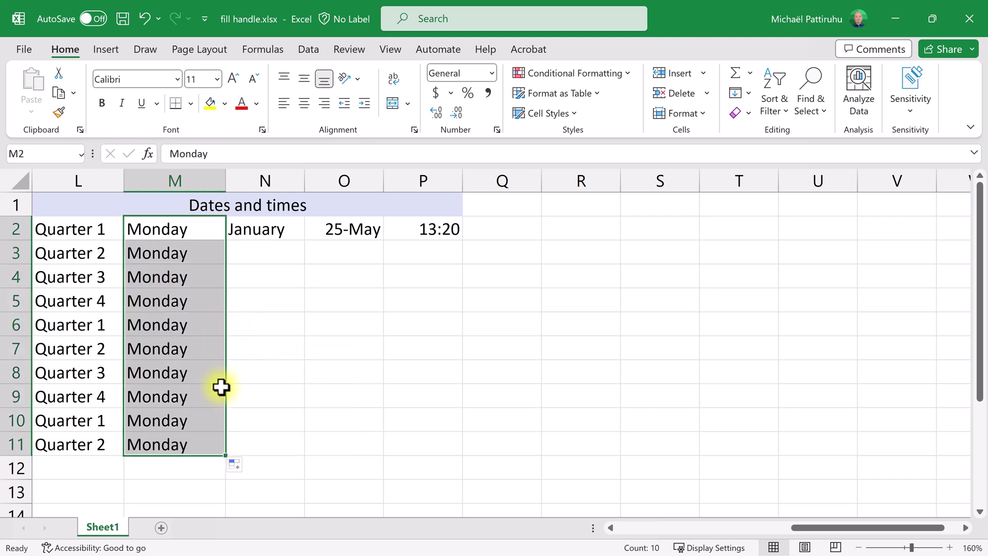
left_click(234, 464)
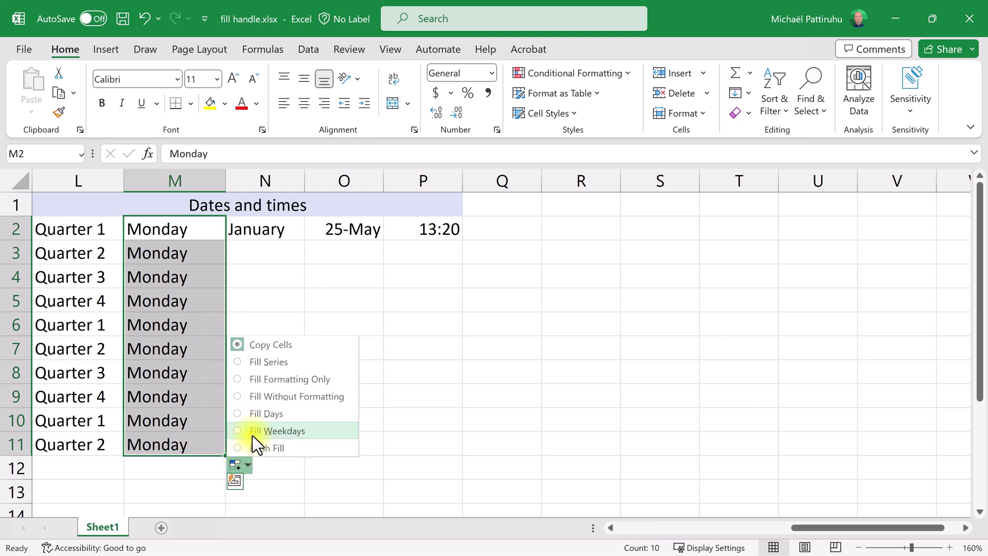
left_click(254, 433)
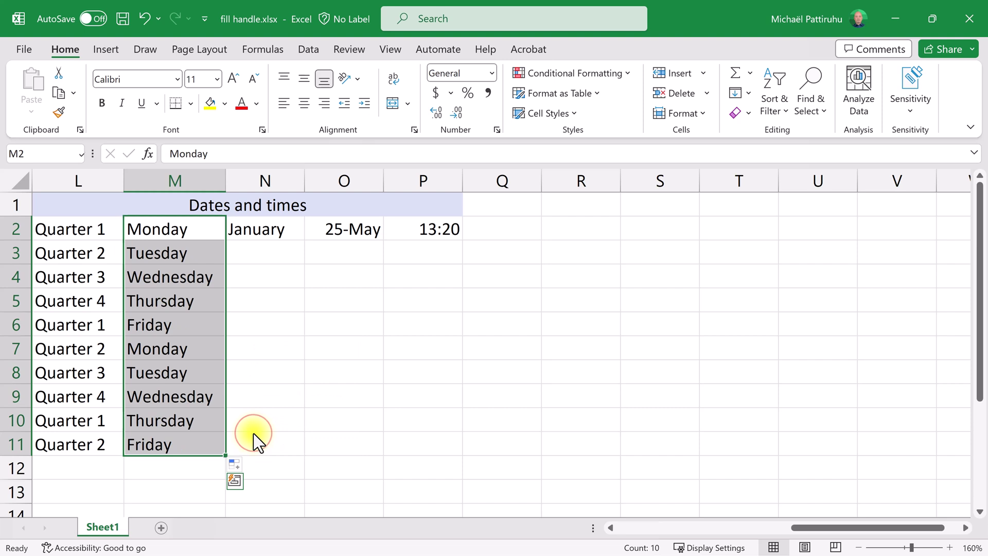
left_click(191, 320)
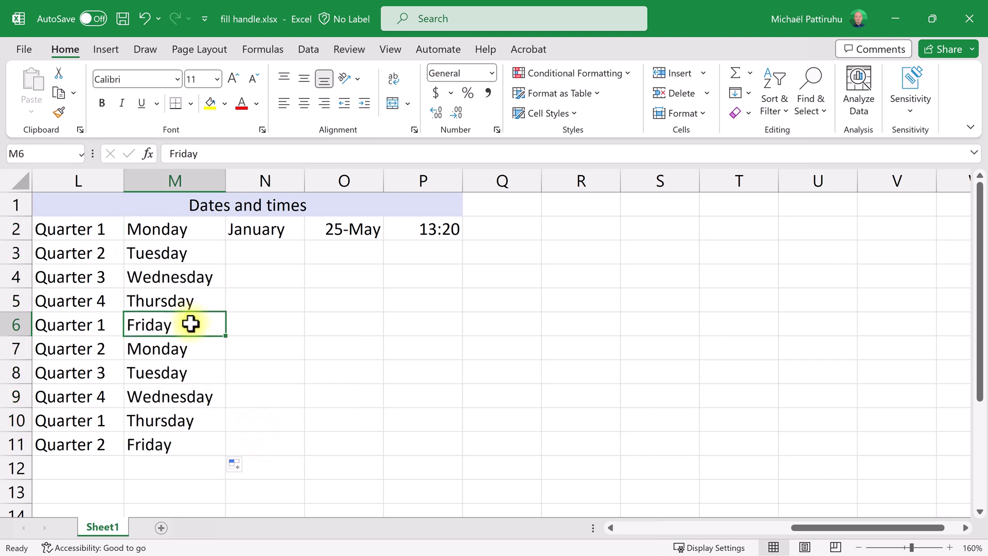
left_click(184, 347)
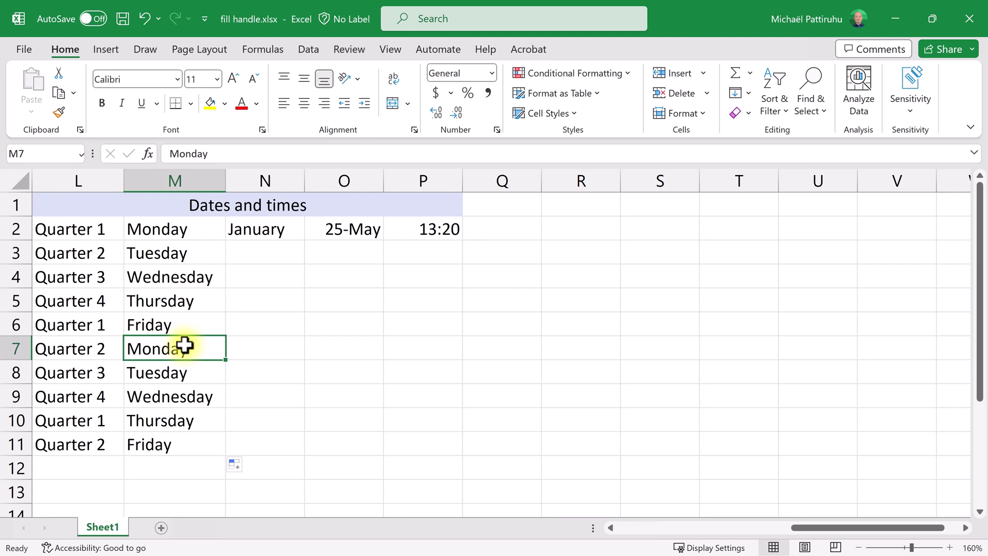
left_click(263, 226)
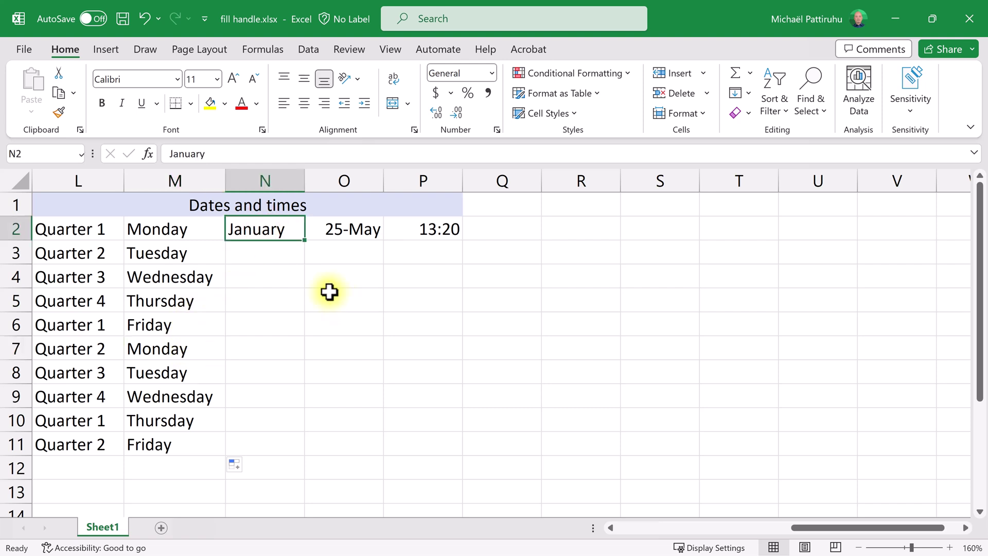
- Fill February through October down column N to row 11, then check O2's underlying 25-May date
double_click(305, 240)
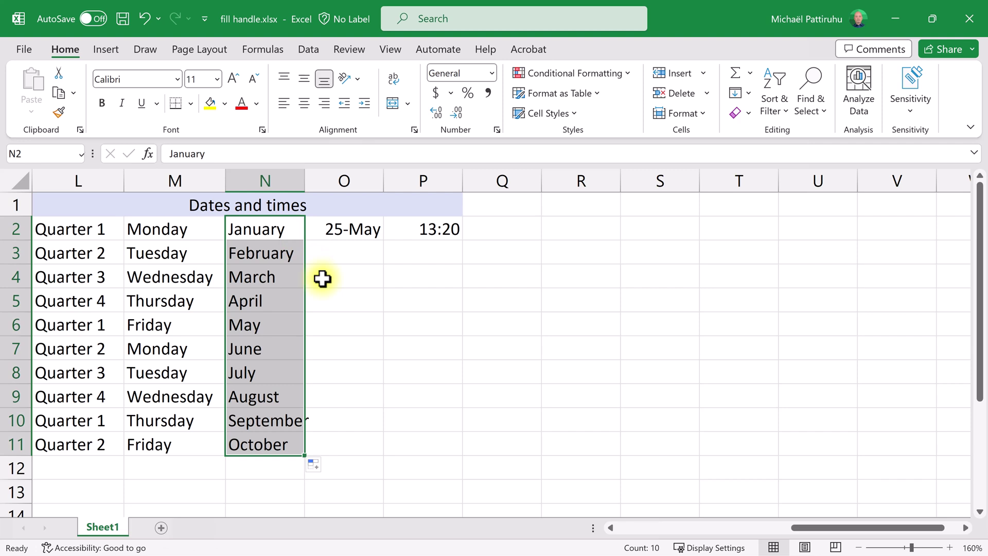
left_click(352, 233)
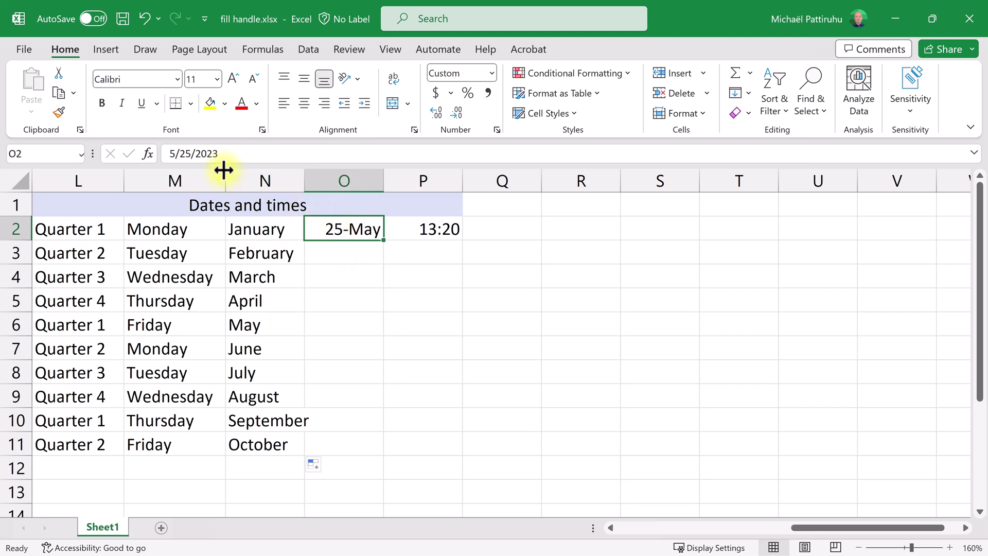
left_click_drag(239, 154, 165, 155)
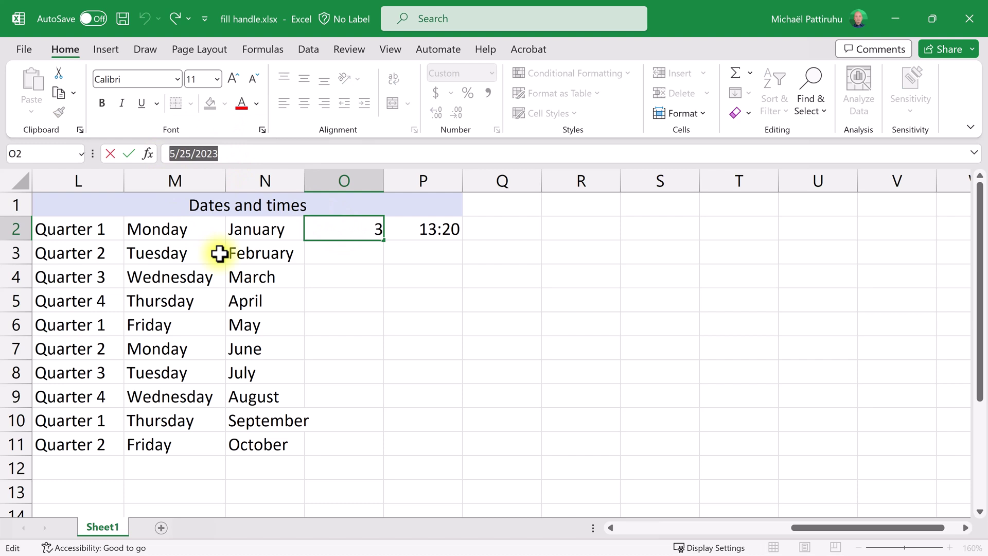
key("Return")
left_click(366, 229)
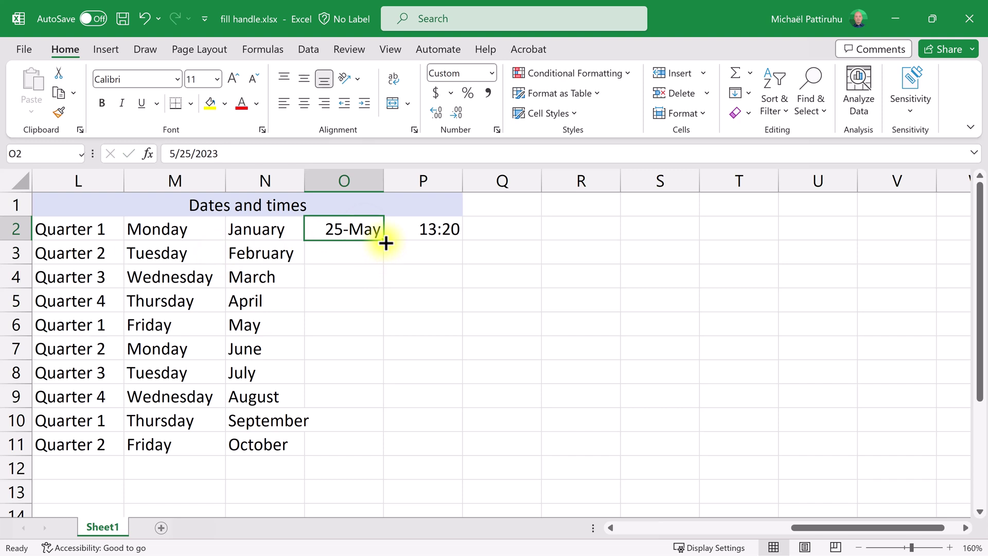
- Fill consecutive dates down column O from 25-May and check the filled values
double_click(385, 243)
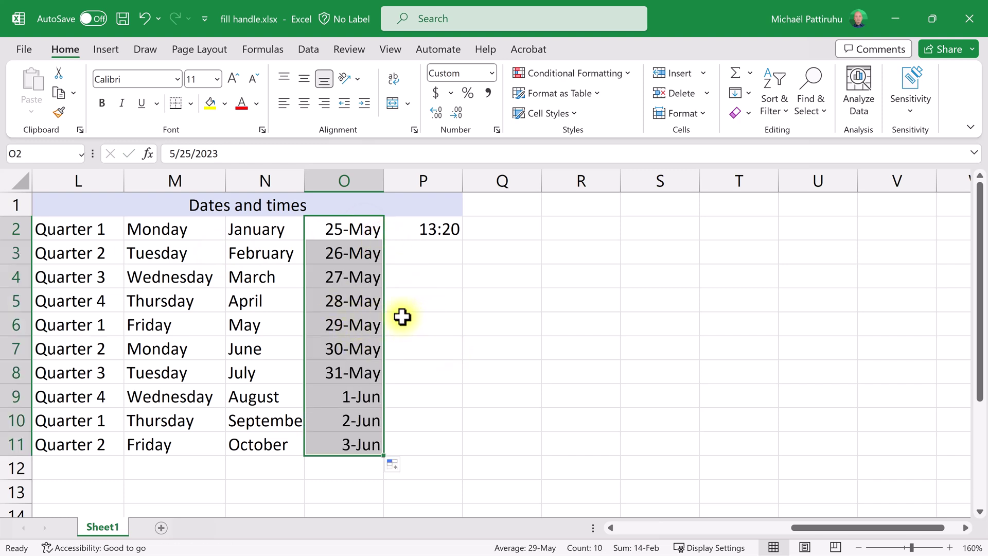
left_click(358, 300)
left_click(359, 322)
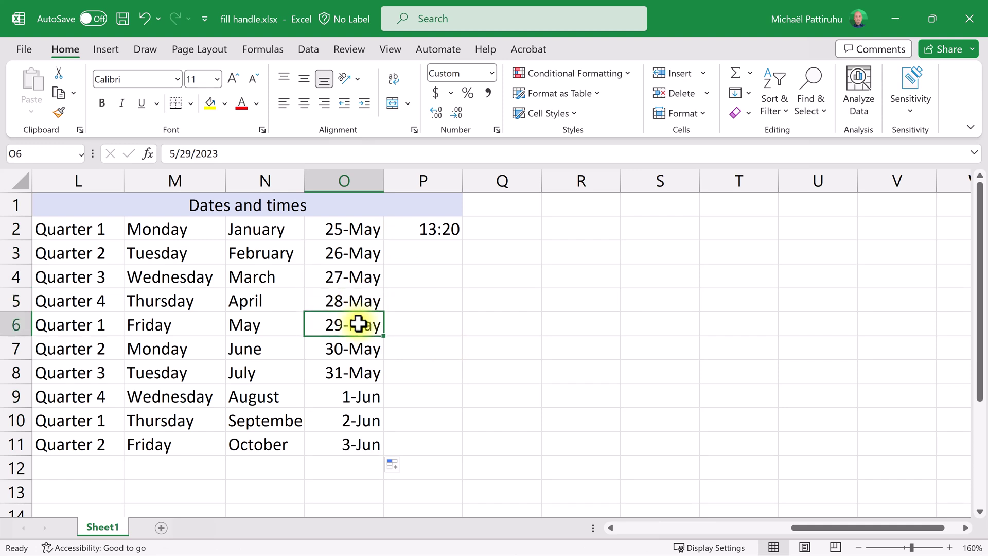
left_click(354, 374)
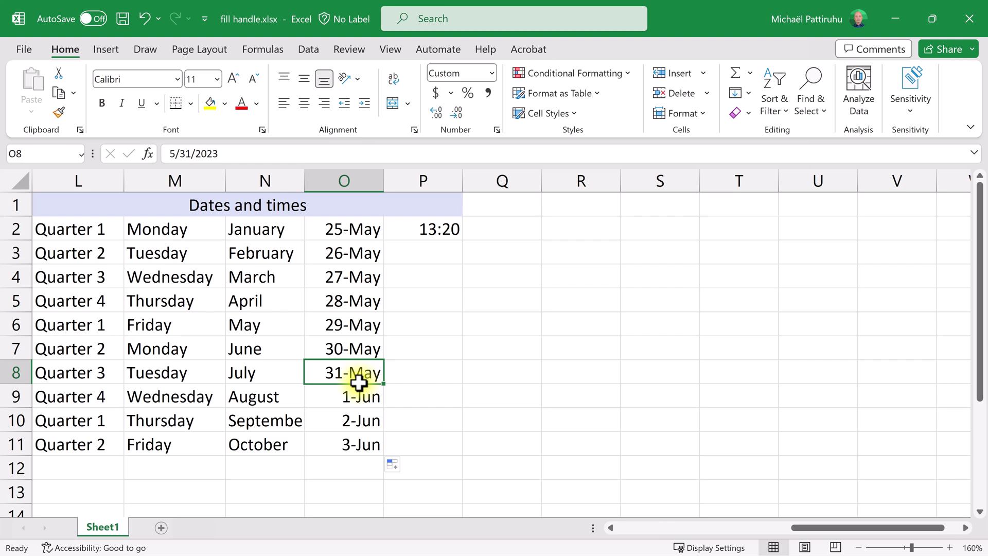
left_click(334, 396)
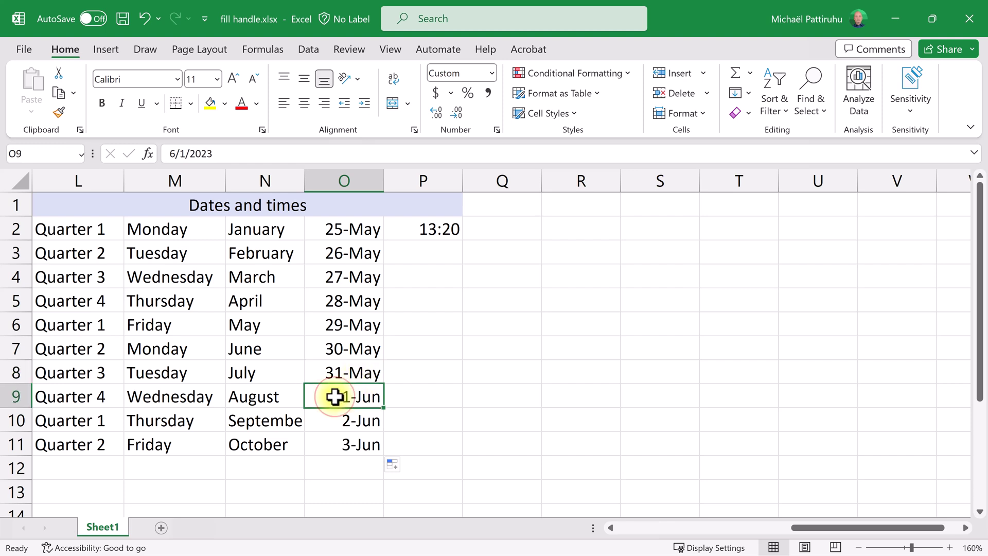
- Switch column O's fill from Fill Weekdays to Fill Months, then to Fill Years
left_click(403, 467)
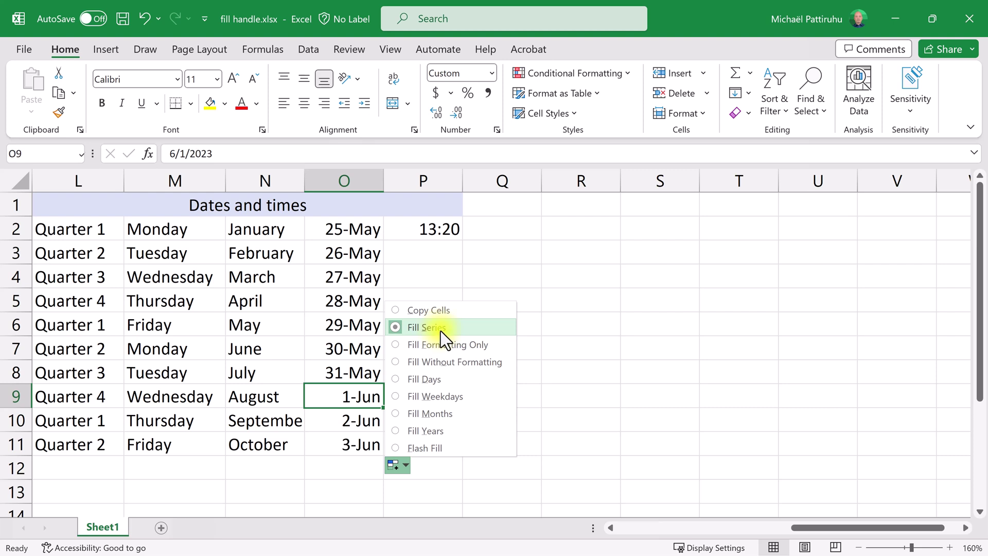
left_click(453, 397)
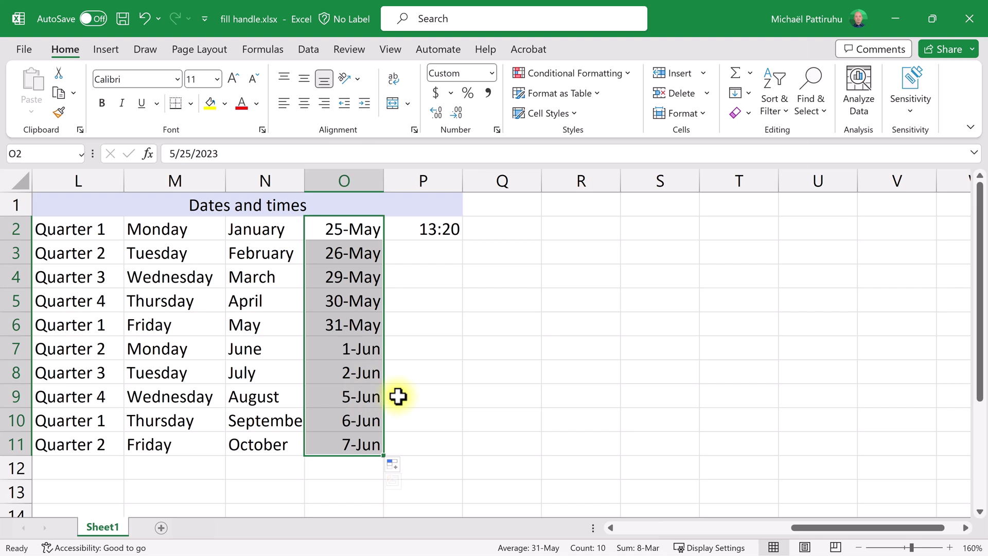
left_click(393, 467)
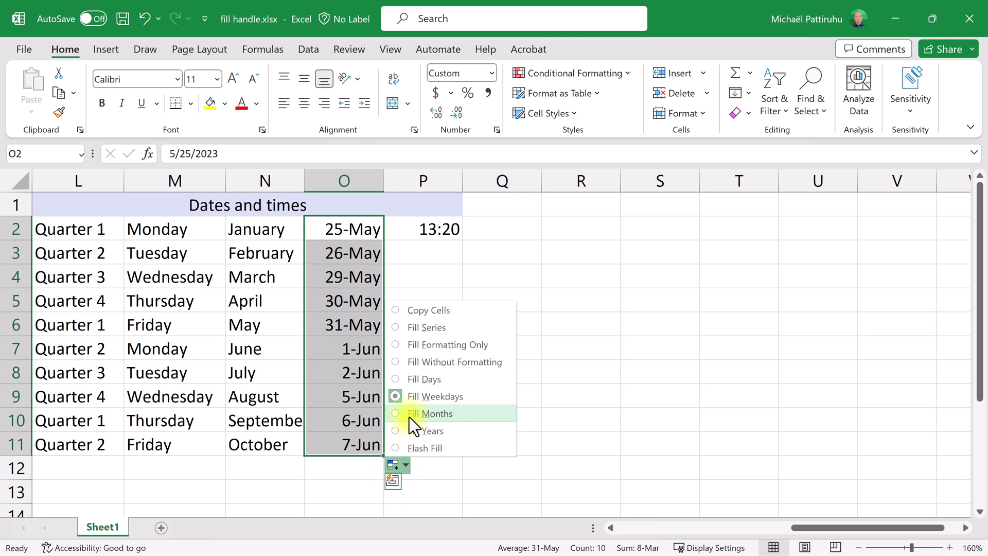
left_click(455, 415)
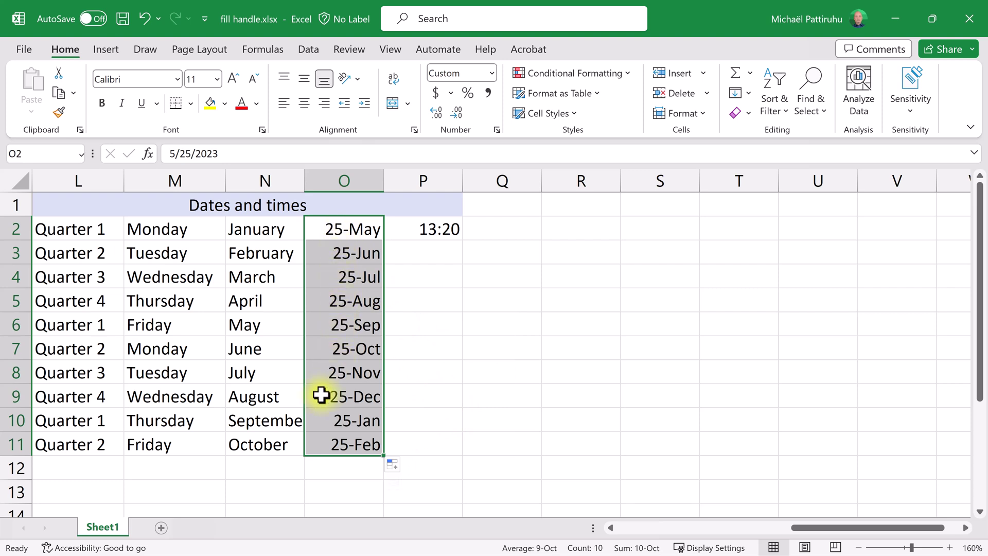
left_click(394, 466)
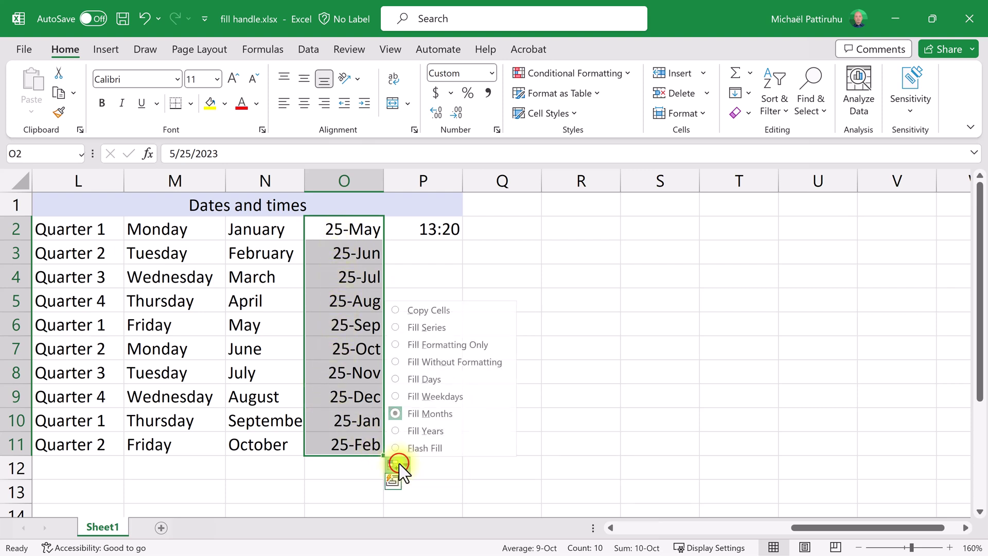
left_click(447, 430)
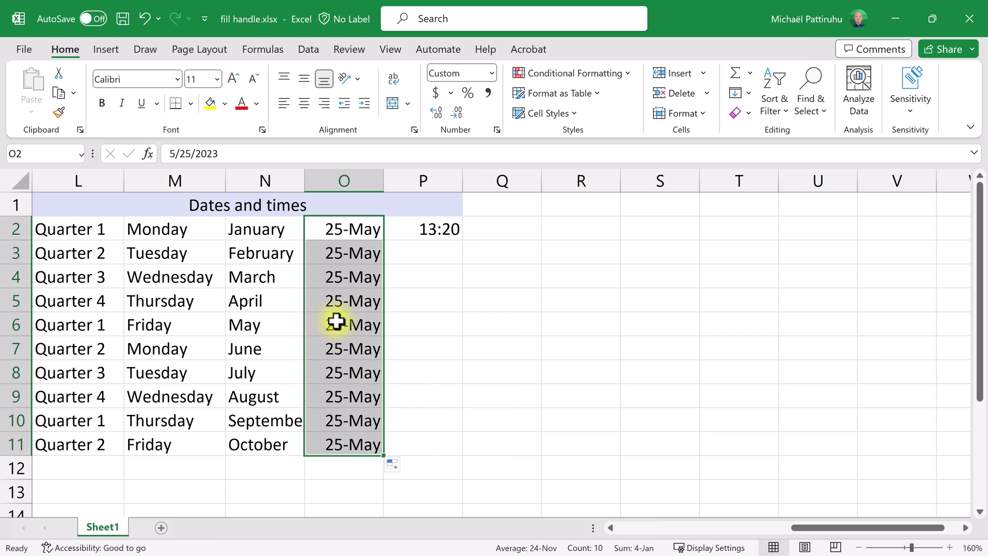
- Apply Long Date format to O2:O11, showing Thursday, May 25, 2023 through Tuesday, May 25, 2032
left_click(490, 72)
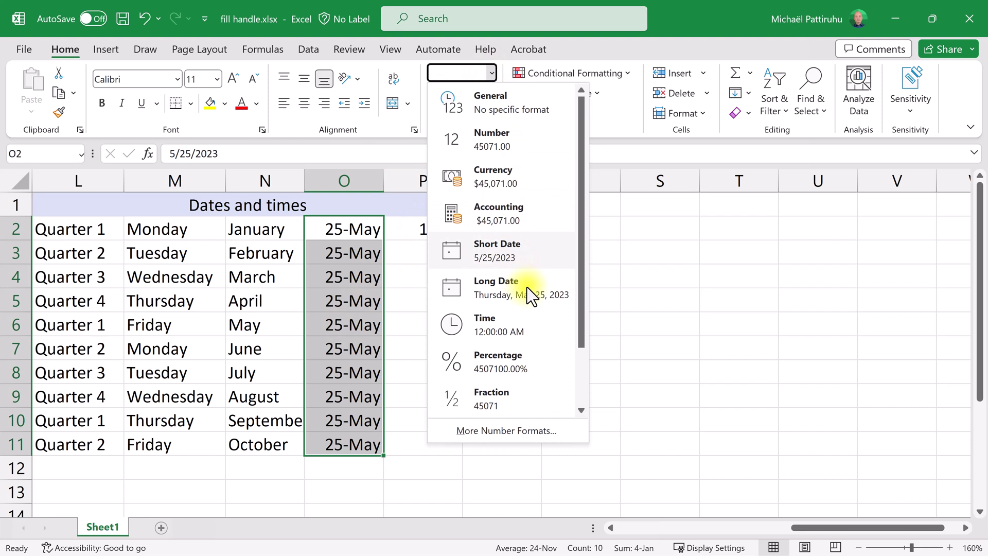
left_click(532, 298)
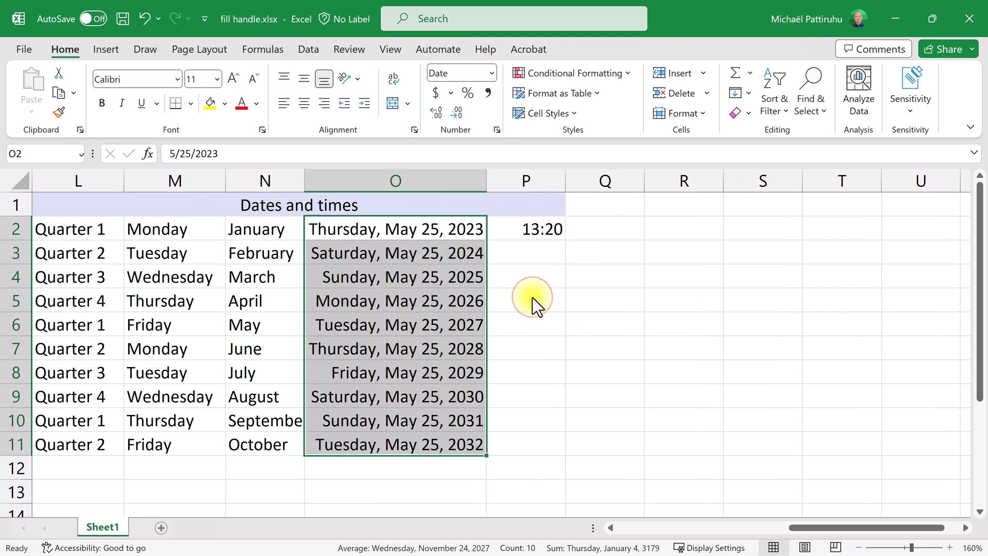
left_click_drag(426, 280, 430, 306)
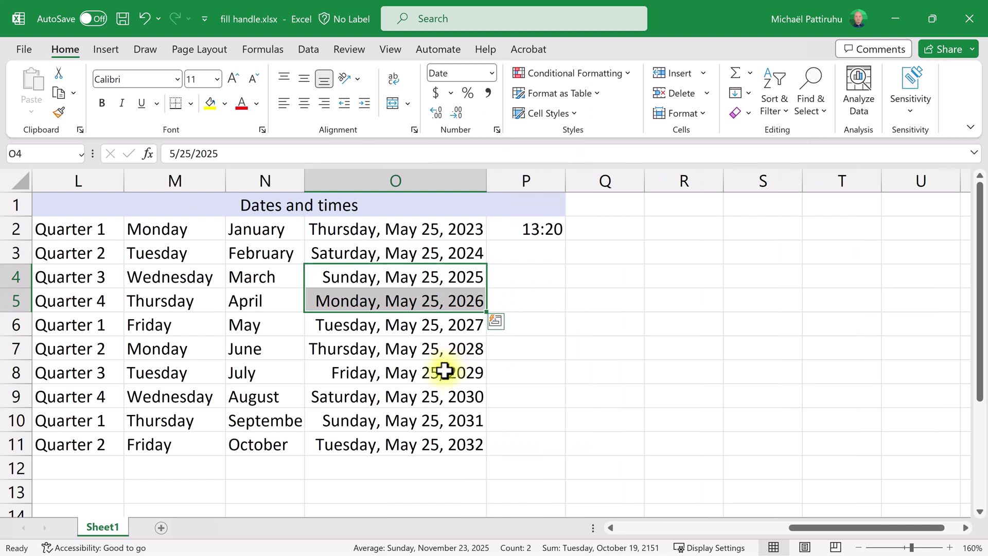
left_click(525, 226)
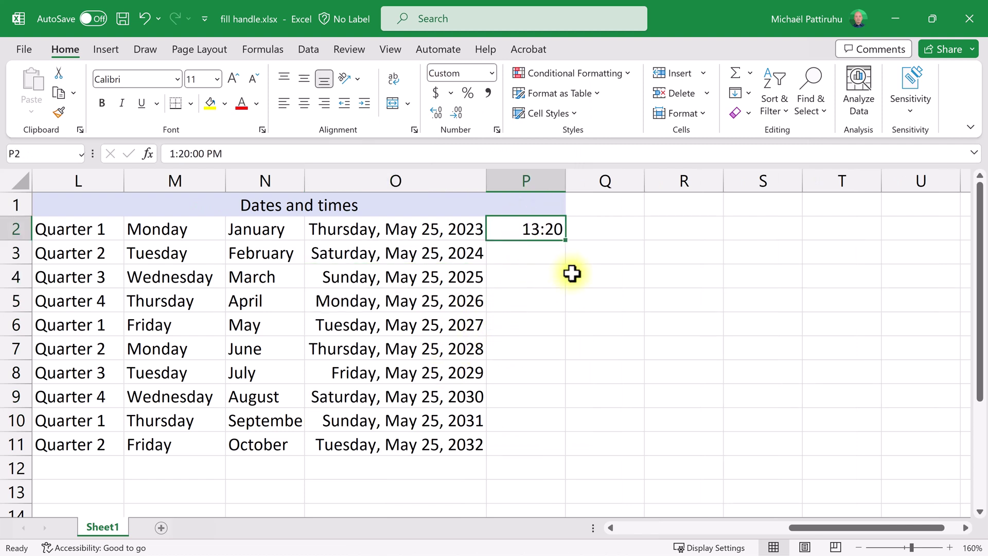
- Enter 13:30 in P3 and fill P2:P3 down in 10-minute steps to 14:50
double_click(564, 240)
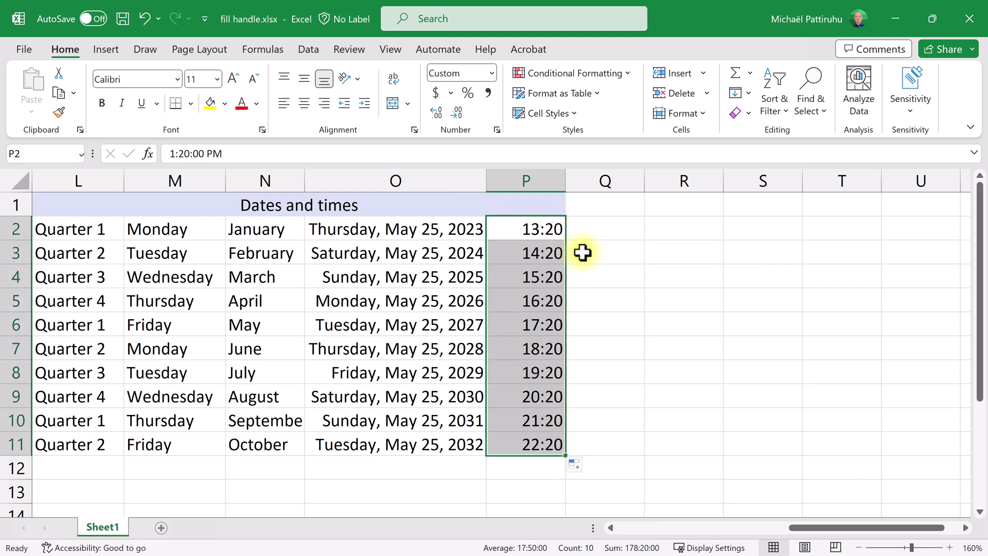
left_click_drag(515, 253, 516, 271)
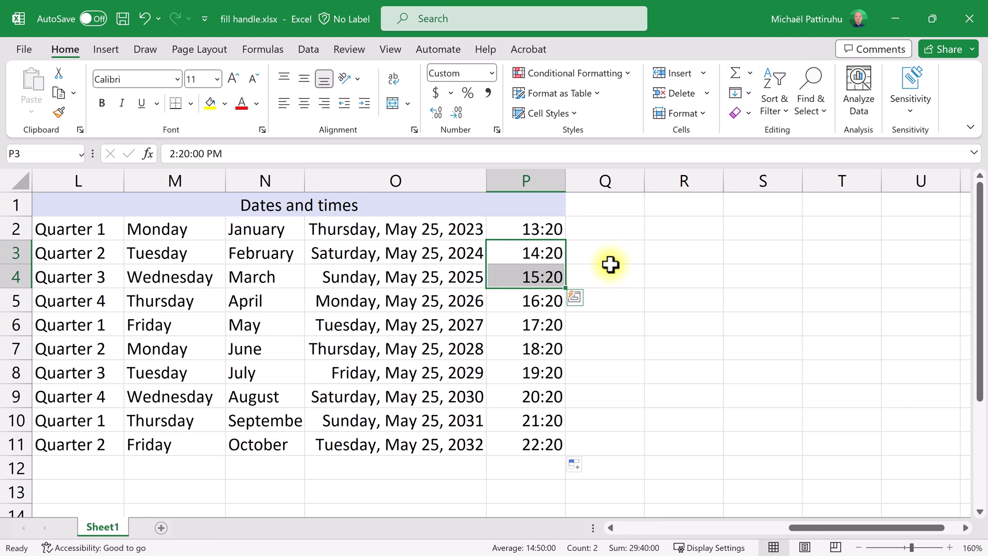
left_click(513, 252)
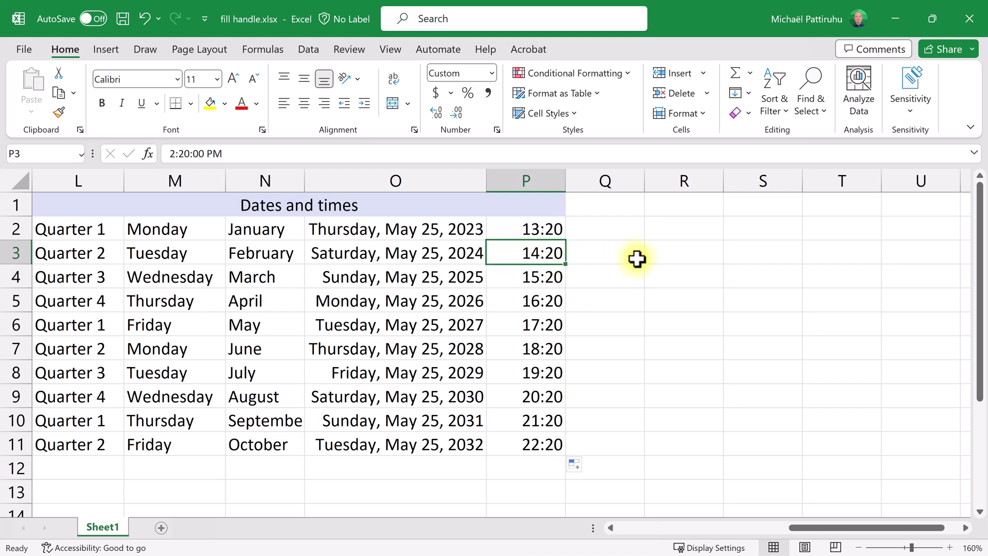
type("13:30")
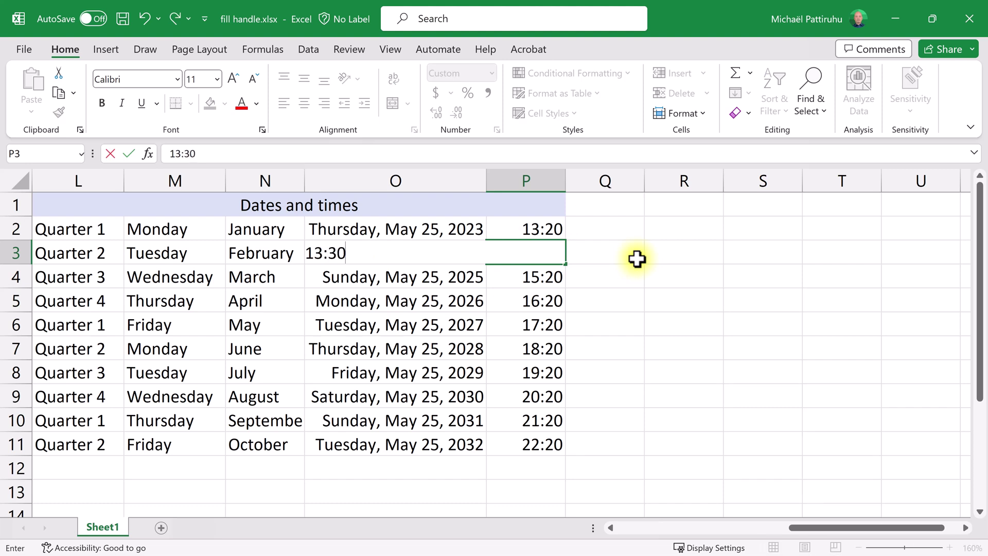
key("Return")
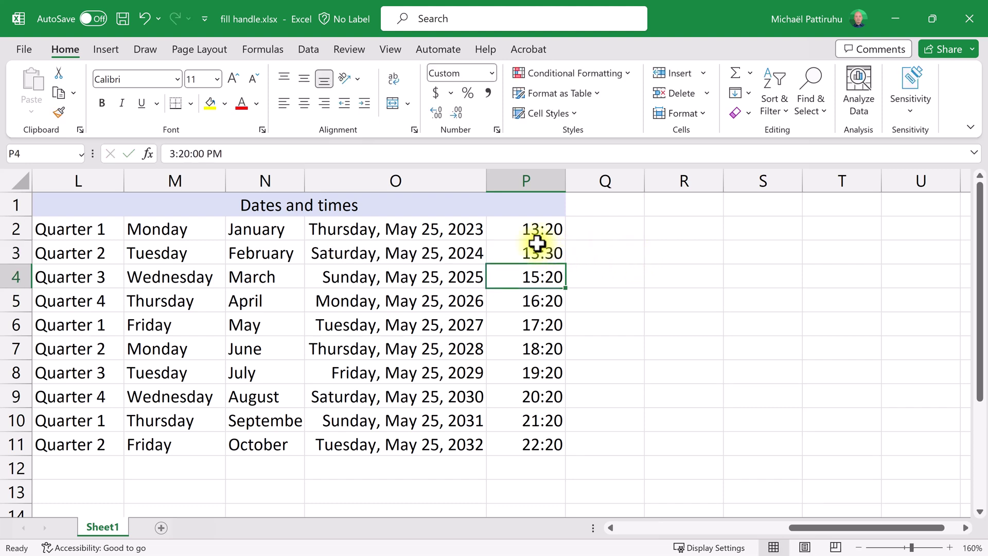
left_click_drag(521, 230, 521, 250)
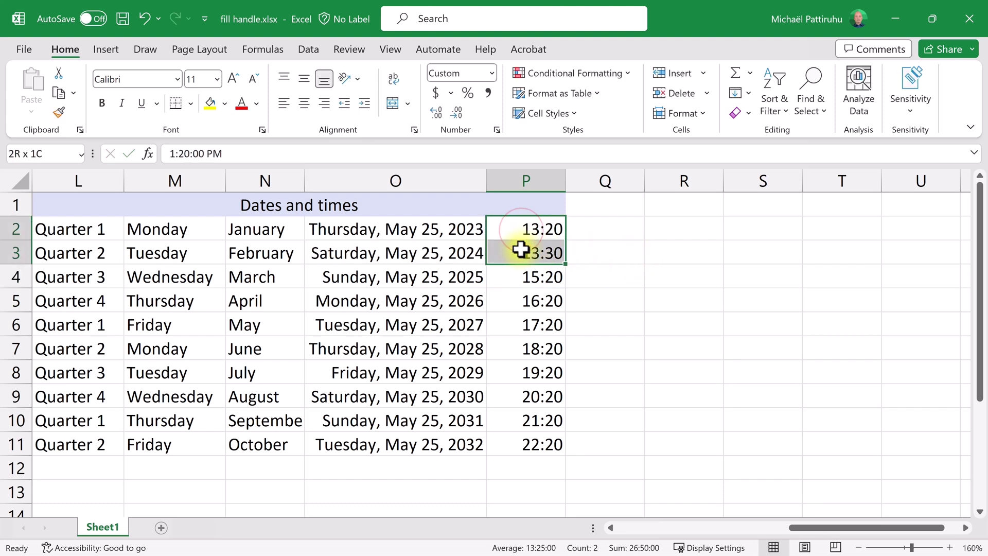
double_click(567, 266)
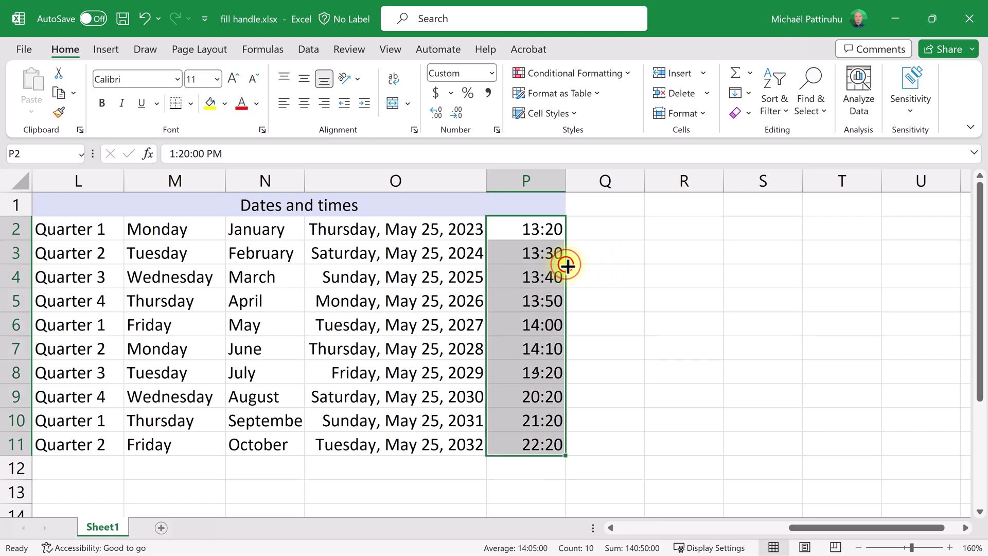
left_click_drag(514, 300, 515, 316)
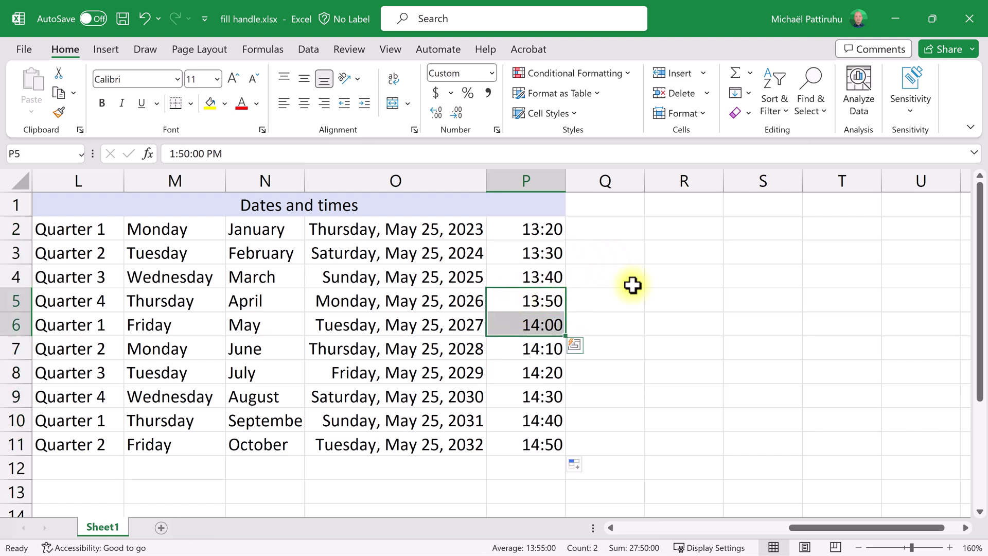